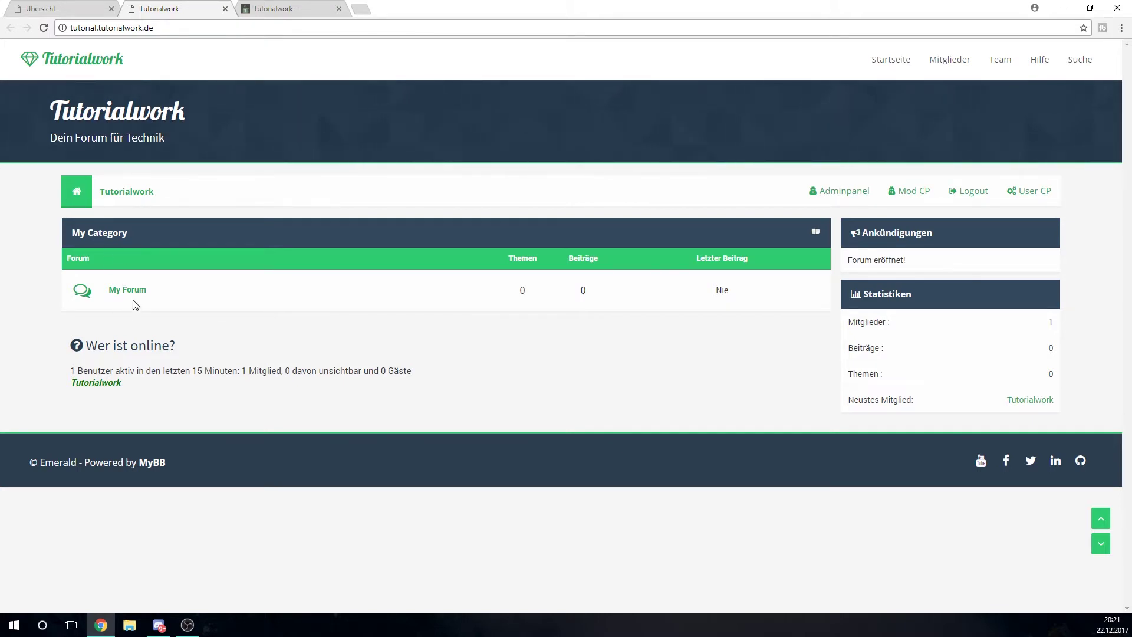
# Check the Forenverwaltung list of My Category and My Forum, then open the empty My Forum board
pyautogui.click(54, 8)
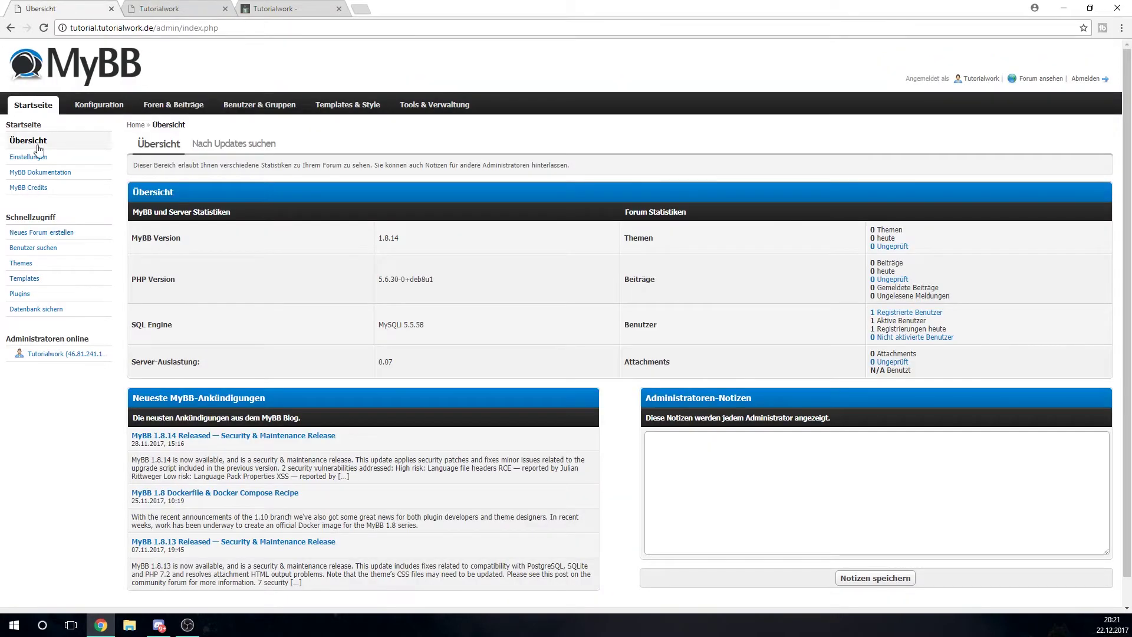
pyautogui.click(166, 112)
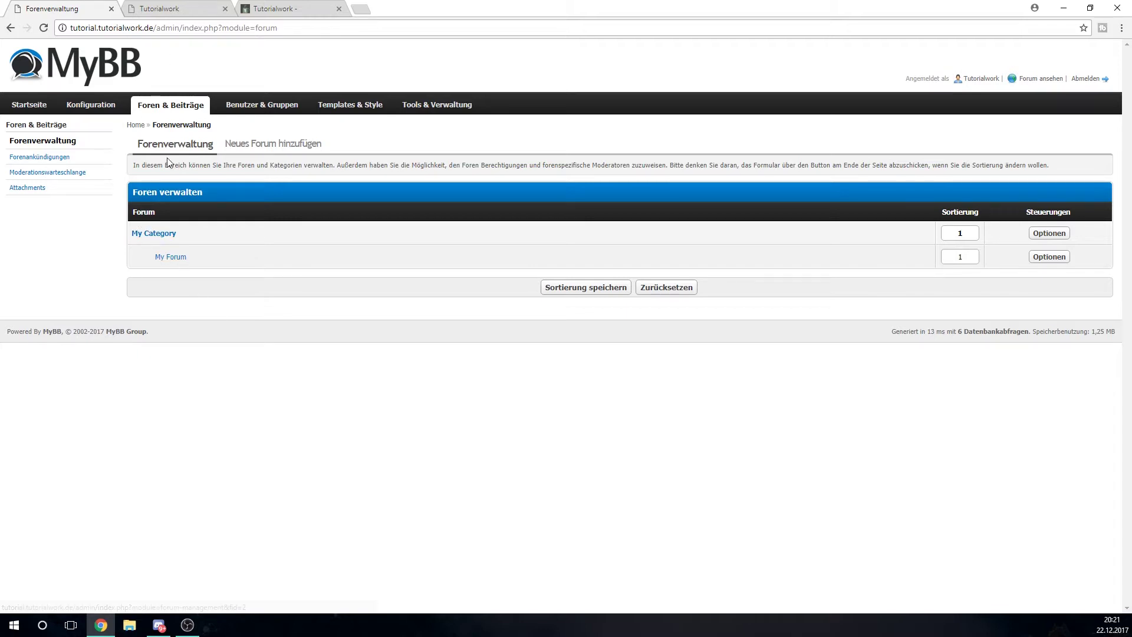
pyautogui.click(178, 8)
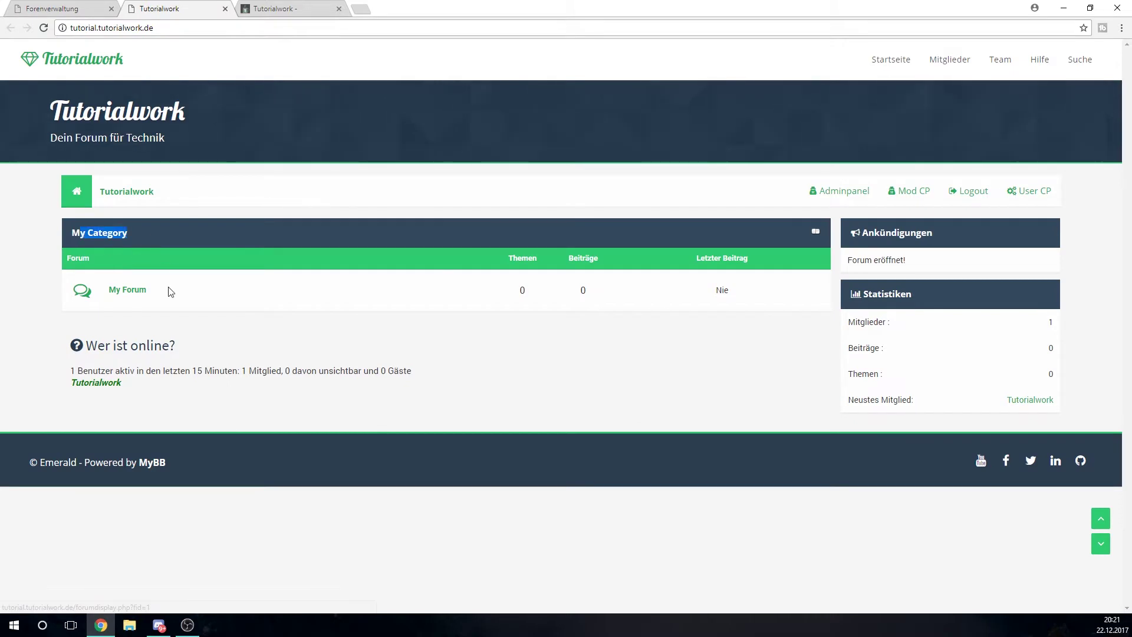
pyautogui.click(127, 290)
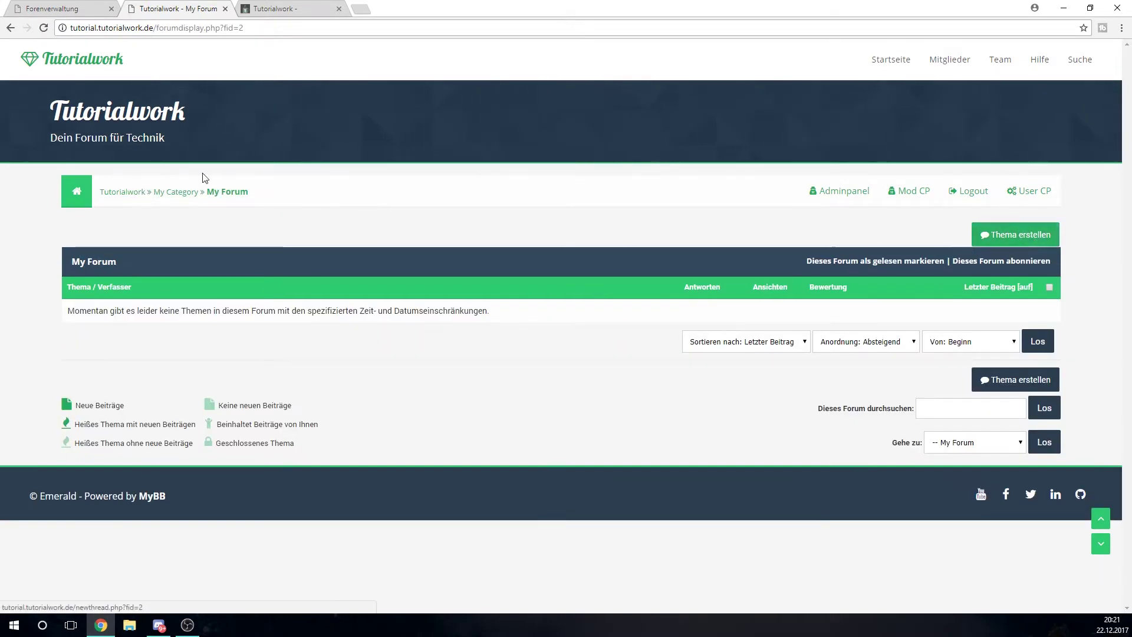
# Delete the default My Category from Forenverwaltung
pyautogui.click(94, 57)
pyautogui.hotkey('ctrl', '1')
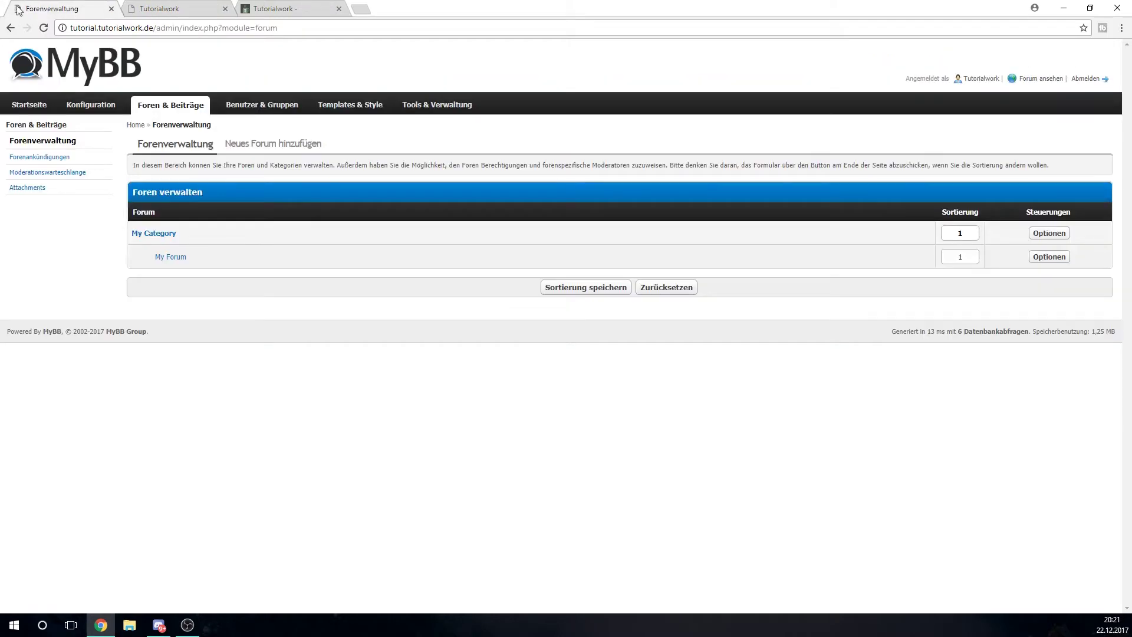
pyautogui.click(1039, 236)
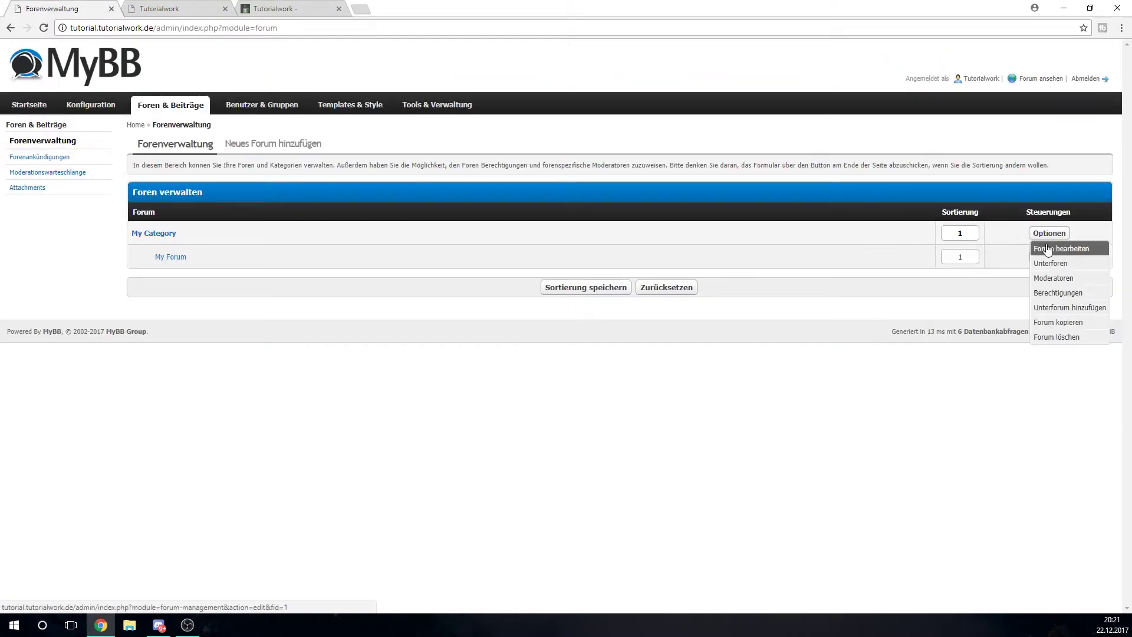
pyautogui.click(1057, 337)
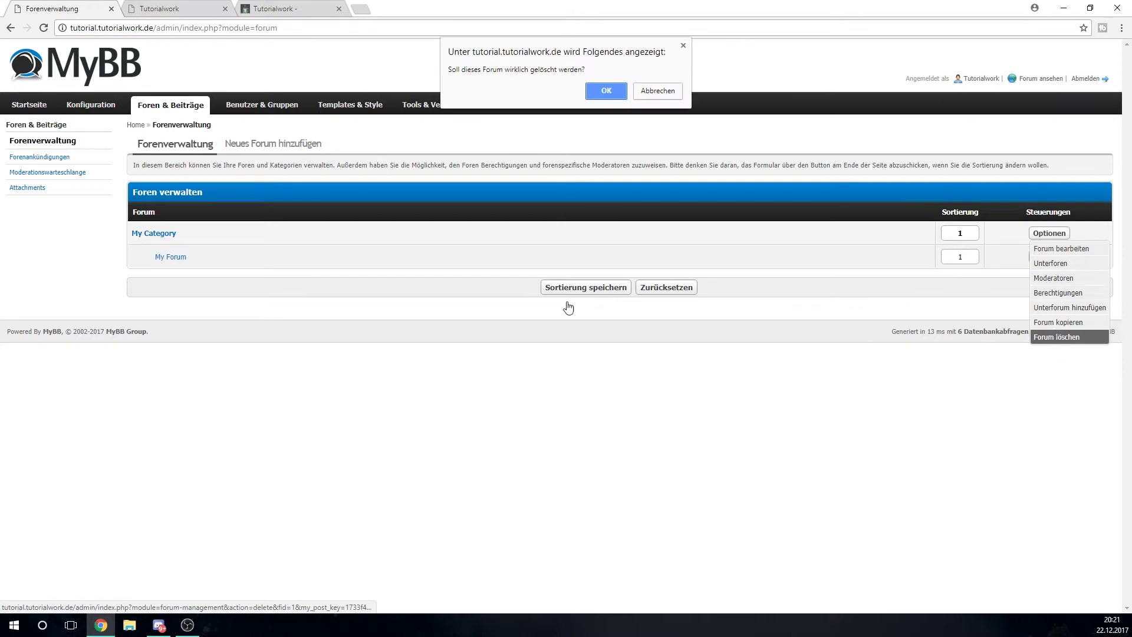
pyautogui.click(601, 90)
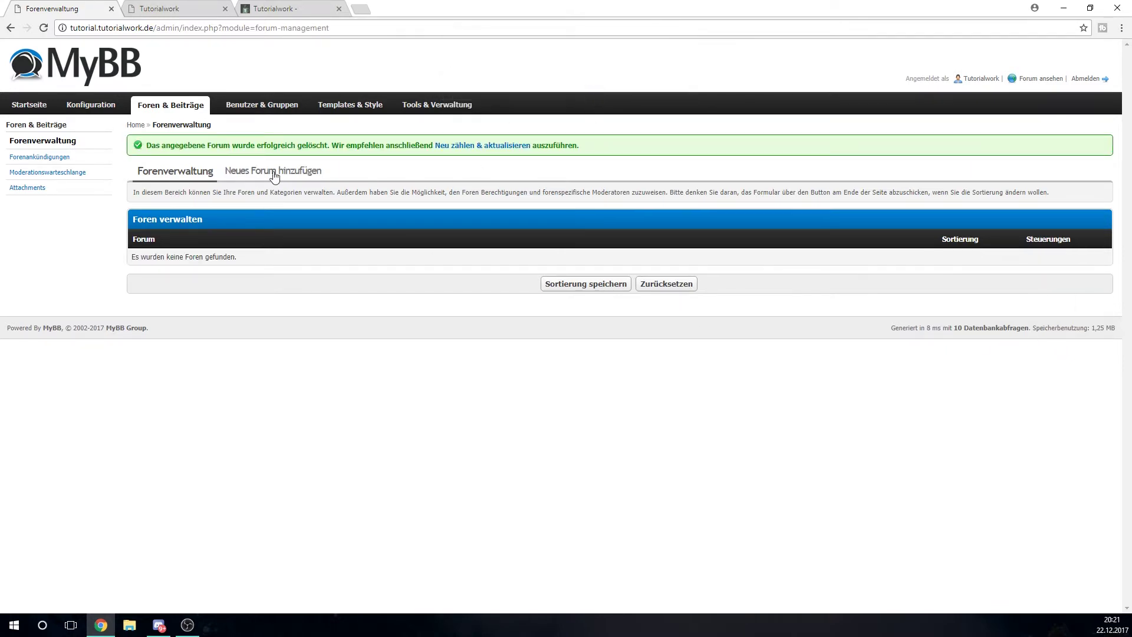
# Fill in a new category titled 'Informationen' with parent forum set to Keins
pyautogui.click(274, 169)
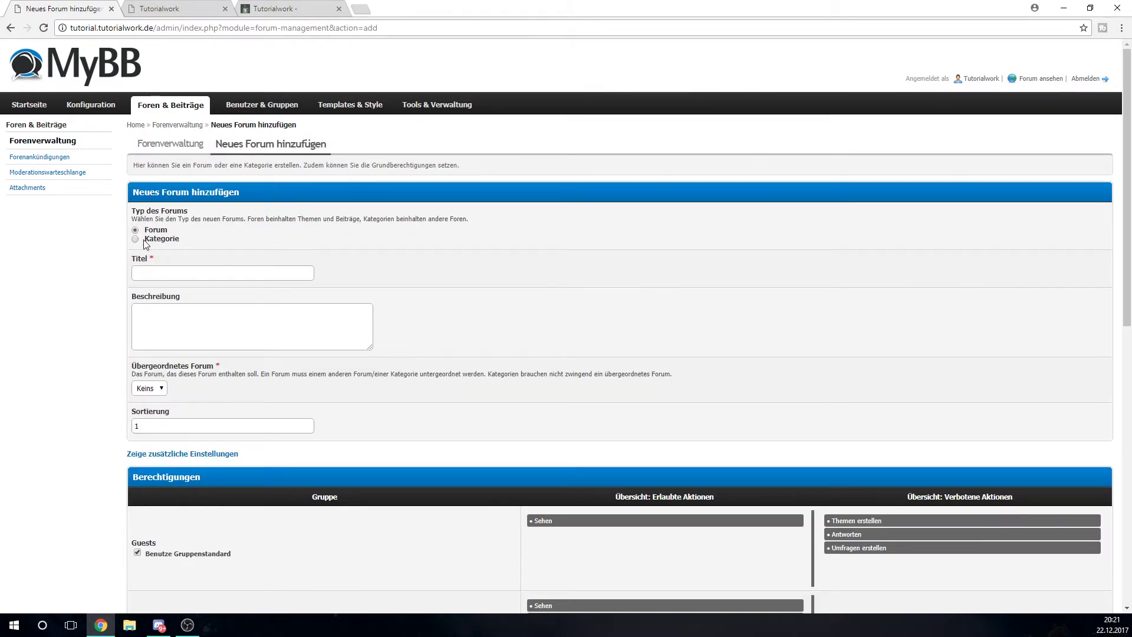
pyautogui.click(137, 239)
pyautogui.click(212, 271)
pyautogui.write('Informationen')
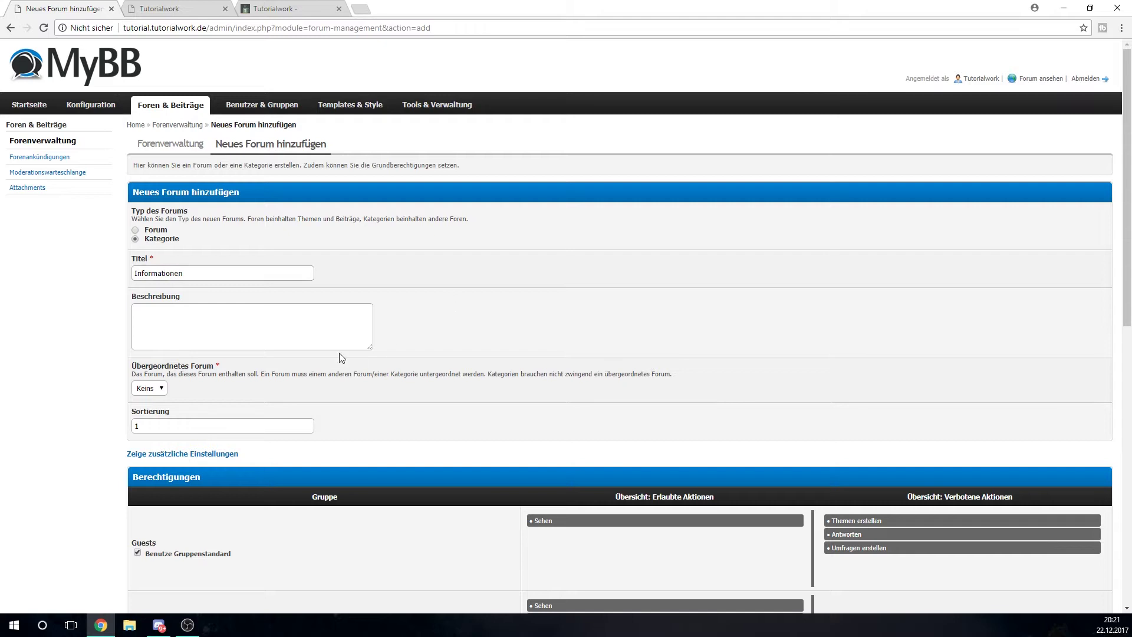
pyautogui.click(344, 345)
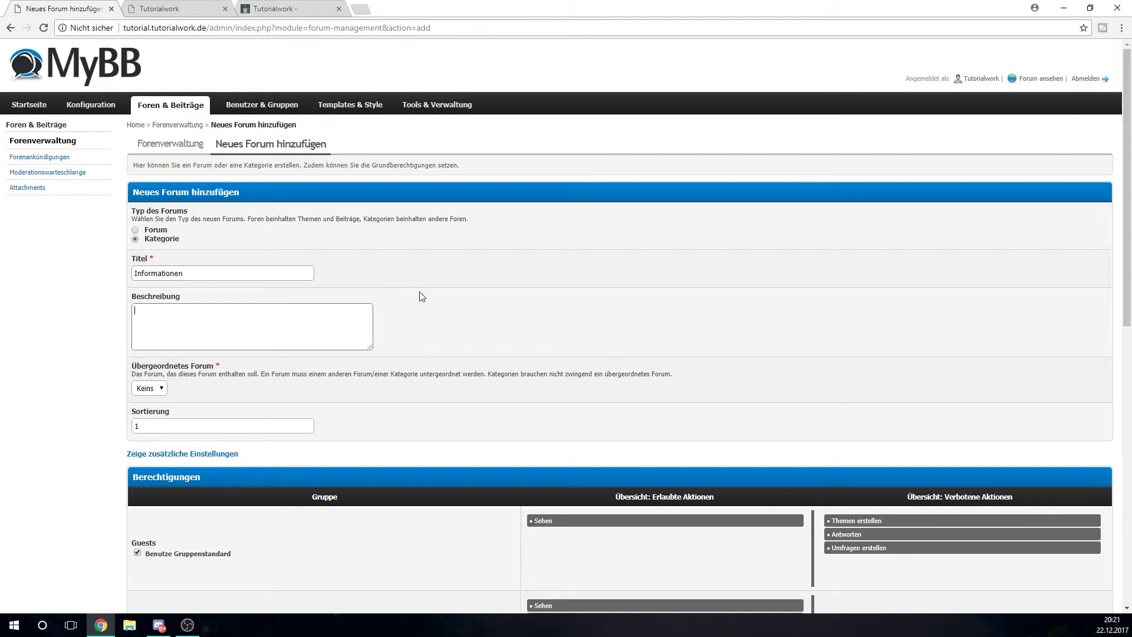
pyautogui.scroll(-1, 454, 321)
pyautogui.click(160, 334)
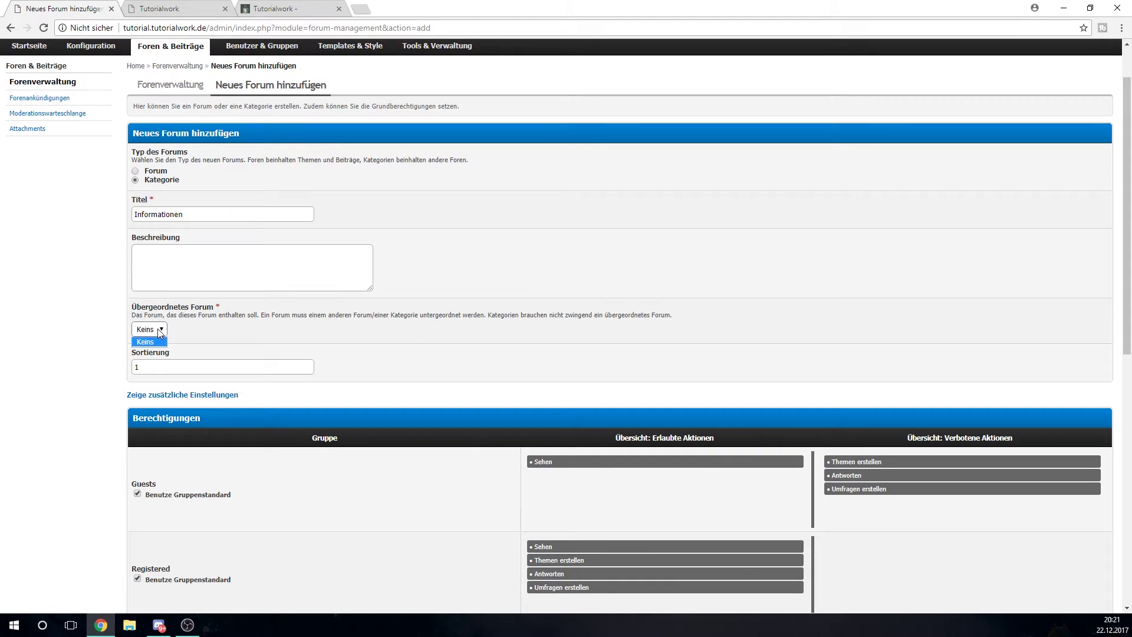
pyautogui.click(155, 340)
pyautogui.scroll(-7, 391, 345)
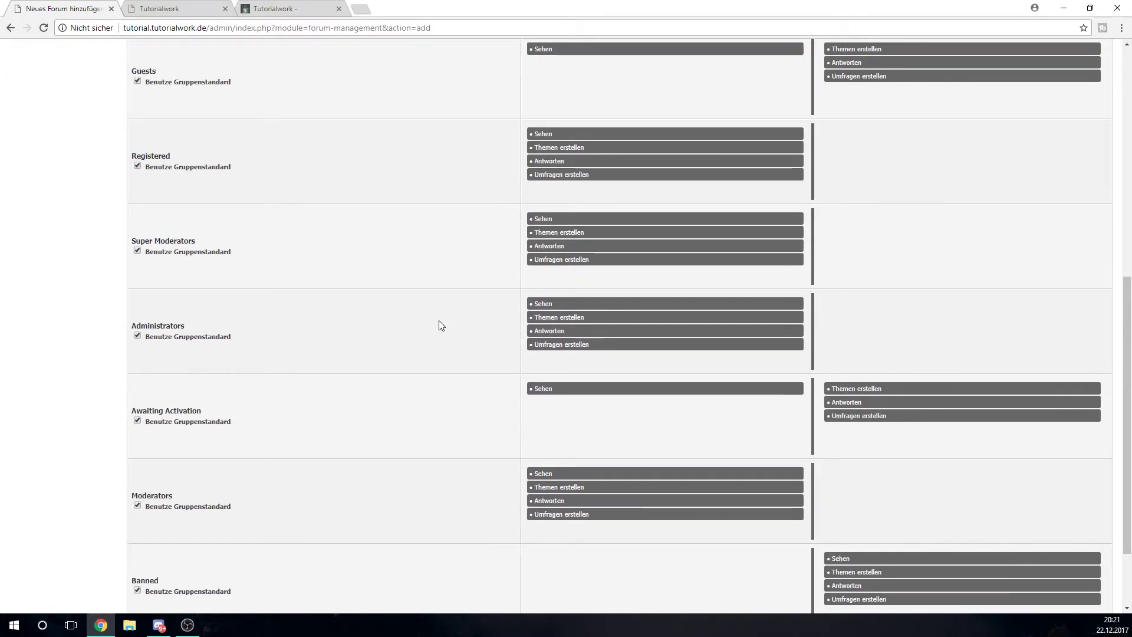
pyautogui.scroll(-2, 439, 325)
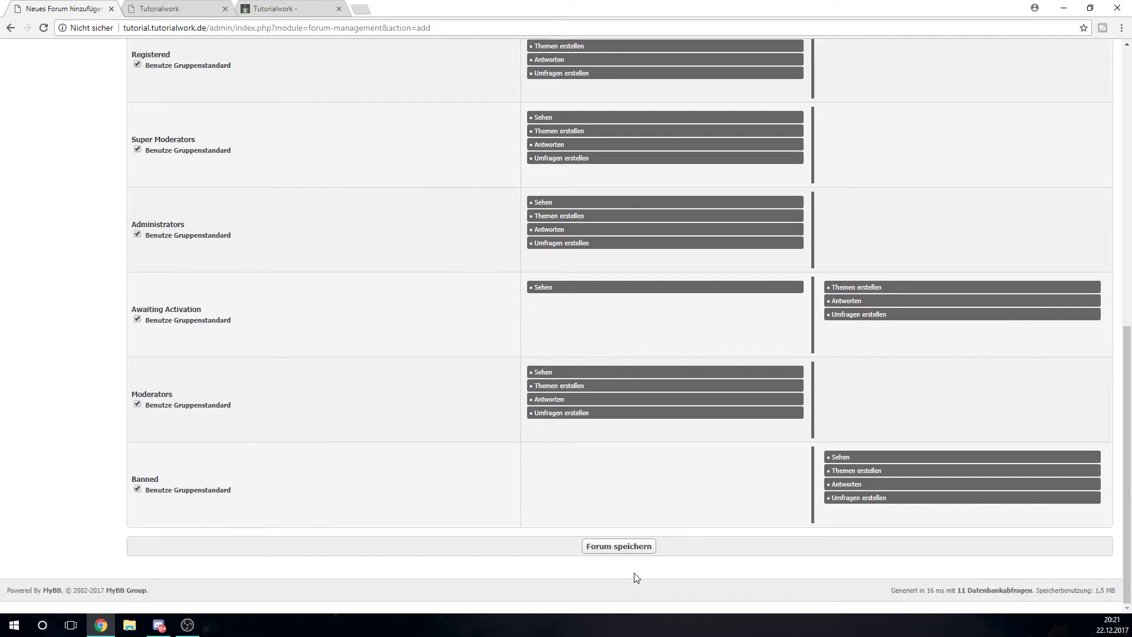
# Save the Informationen category and confirm it appears on the refreshed front-end index
pyautogui.click(624, 552)
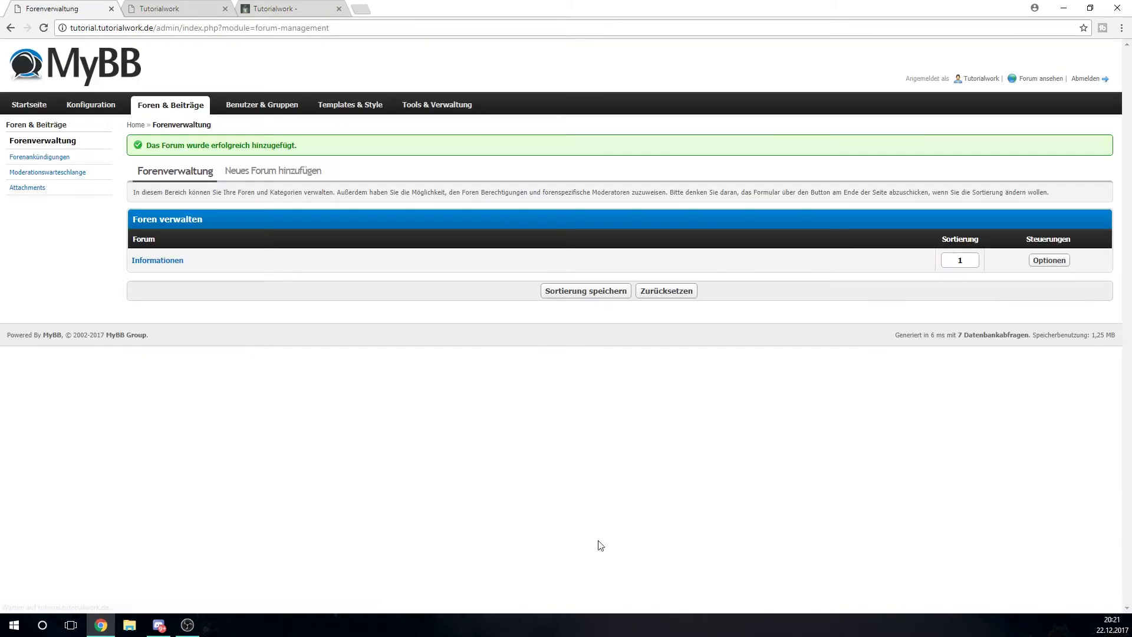
pyautogui.click(177, 8)
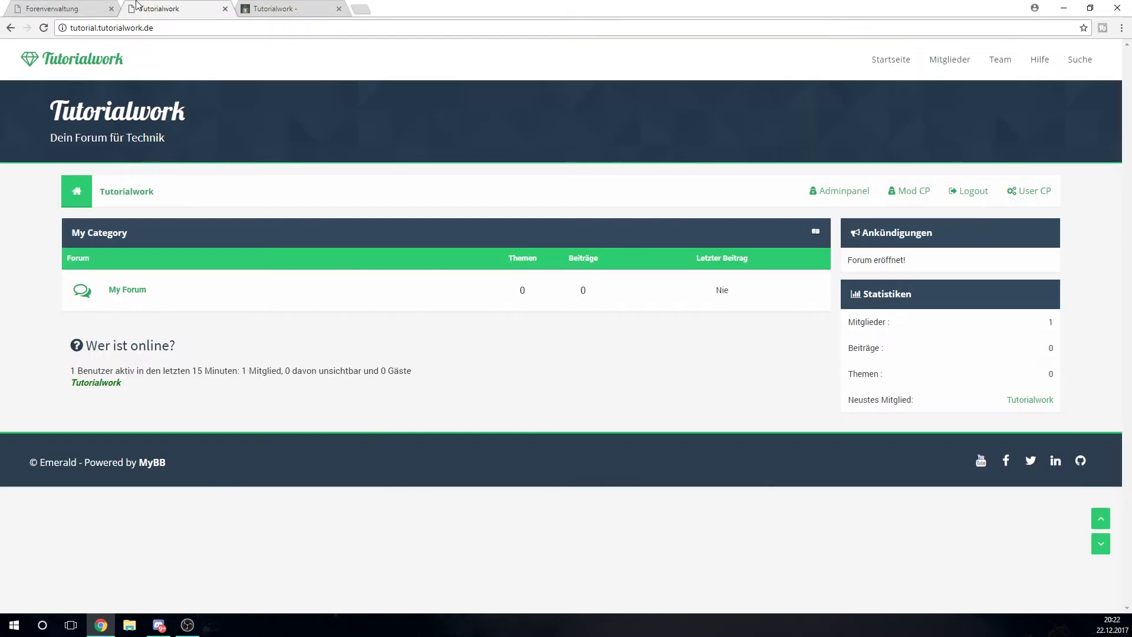
pyautogui.click(44, 28)
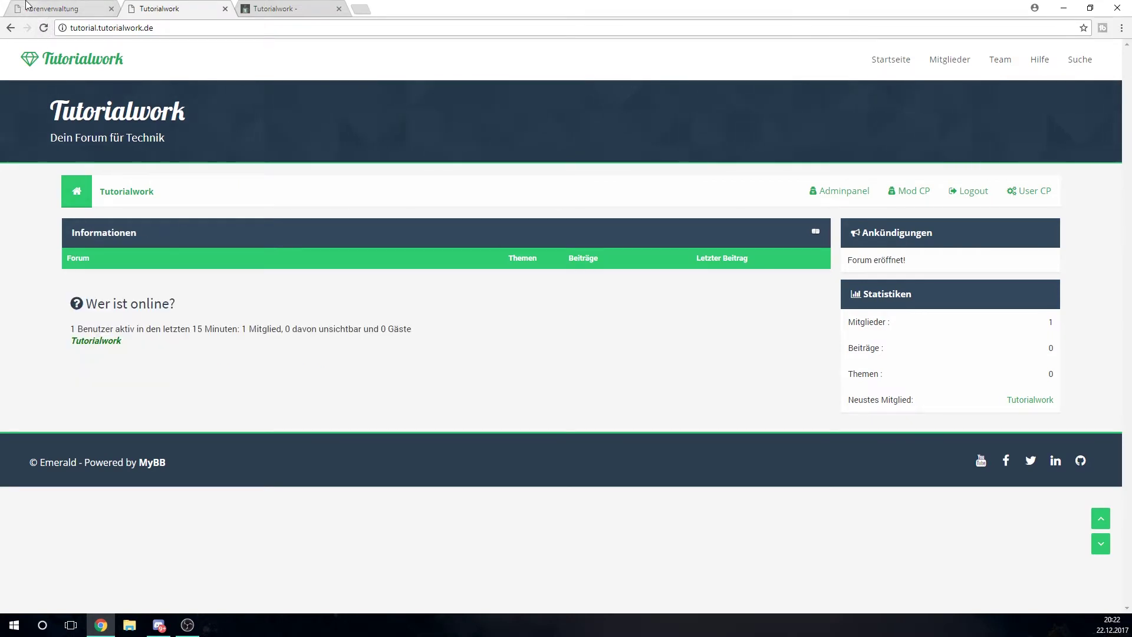
pyautogui.click(29, 8)
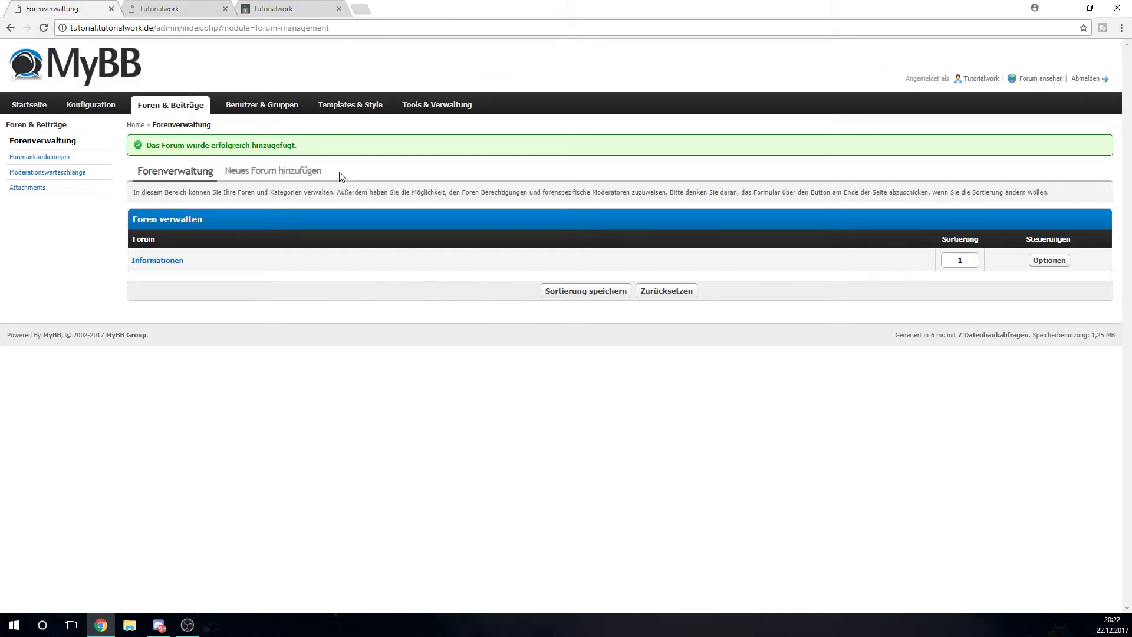
pyautogui.click(272, 171)
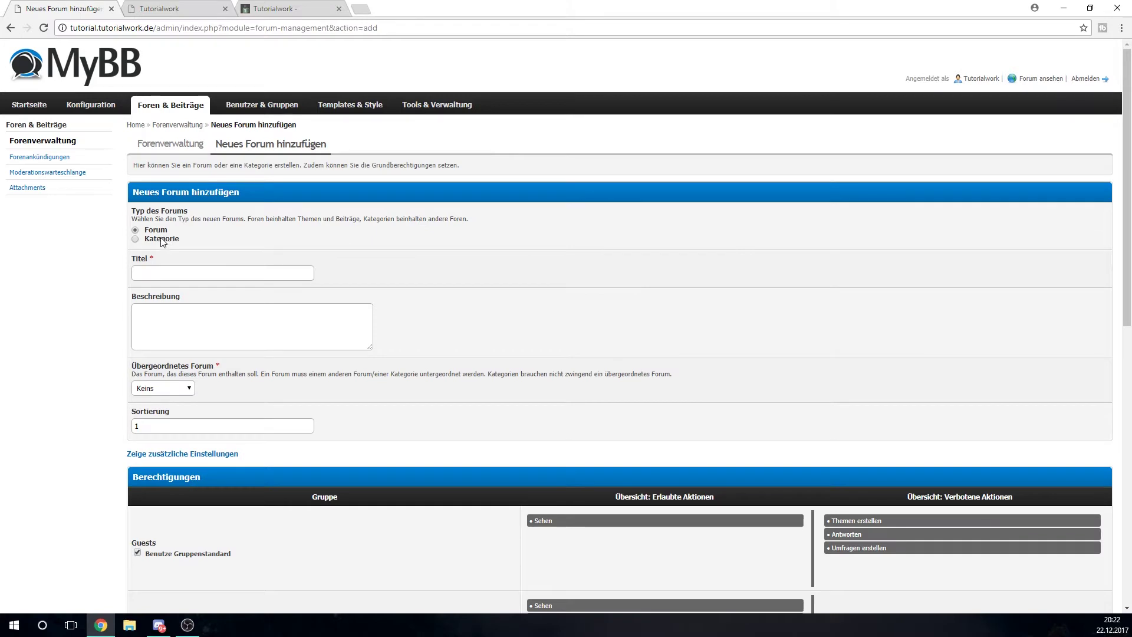
pyautogui.click(203, 271)
pyautogui.write('News')
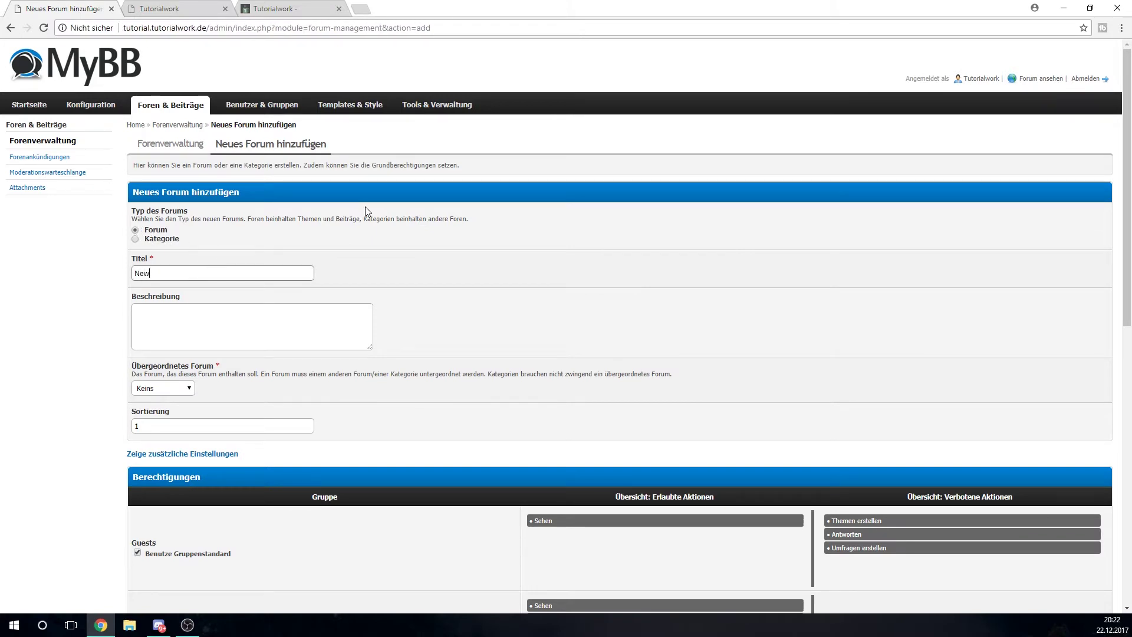
pyautogui.click(355, 344)
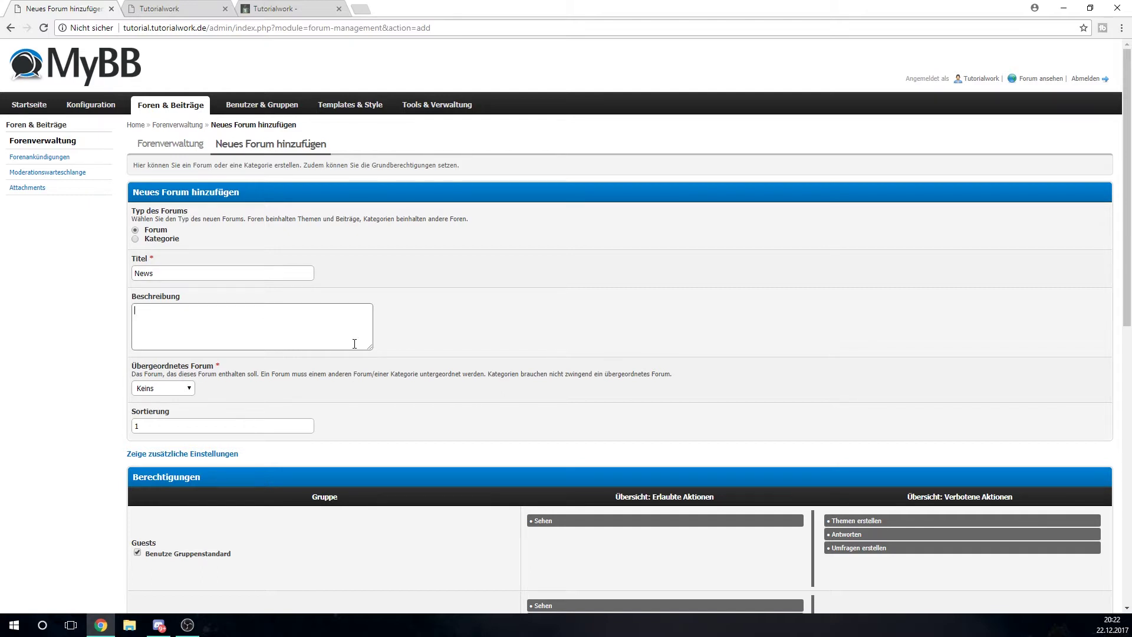
pyautogui.write('Hier werden News bezüglich des Forums gepostet.')
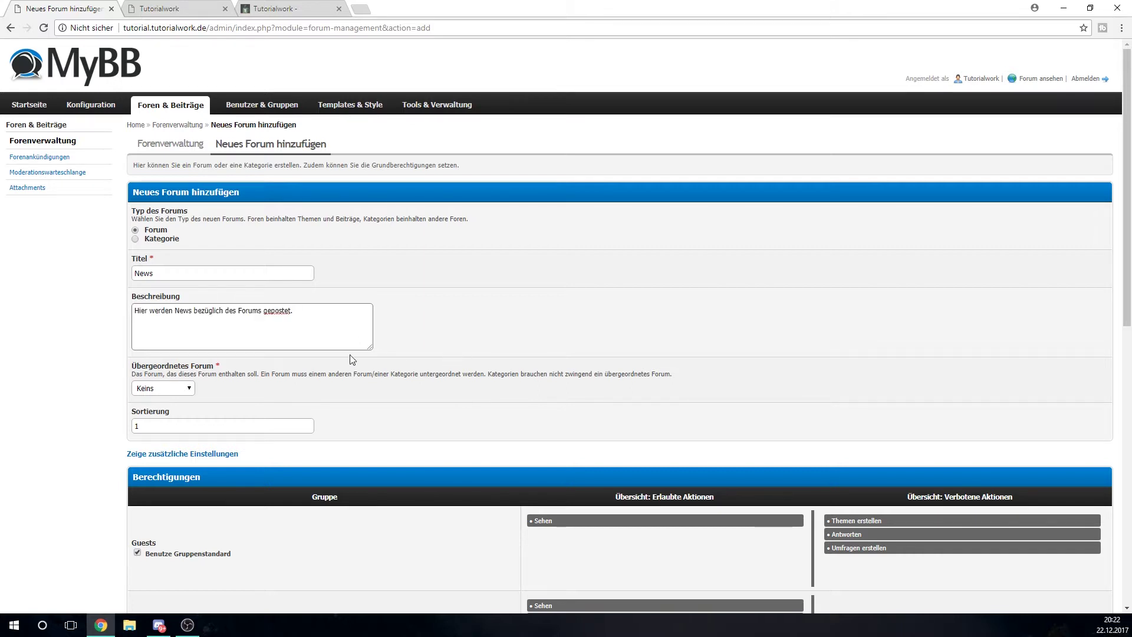
pyautogui.scroll(-1, 350, 356)
pyautogui.click(166, 333)
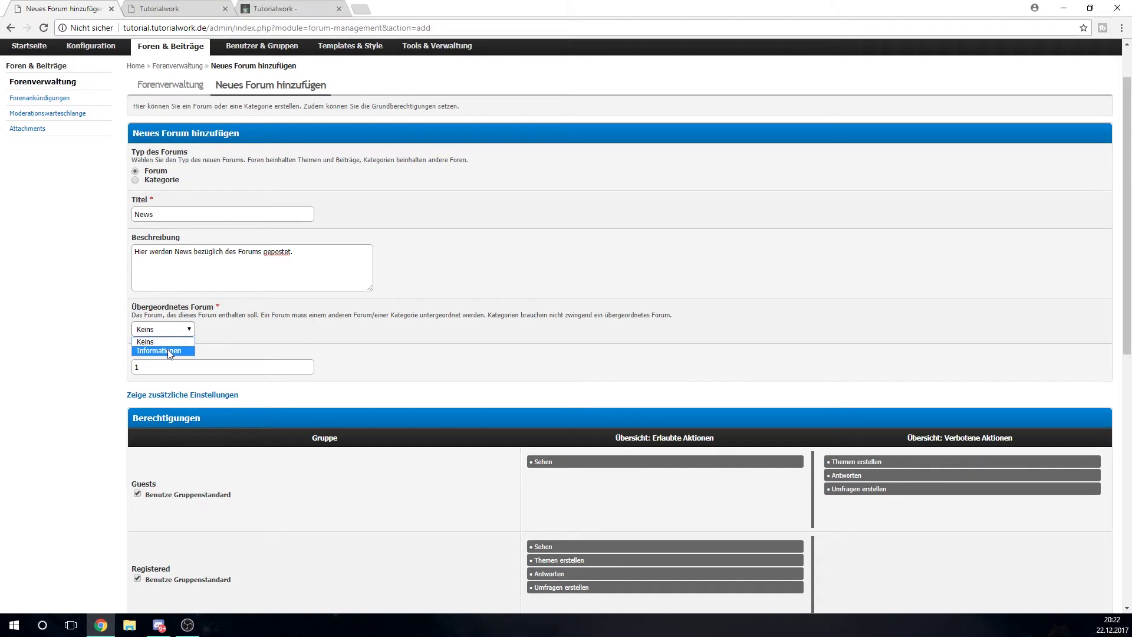
pyautogui.click(167, 349)
pyautogui.scroll(-1, 277, 339)
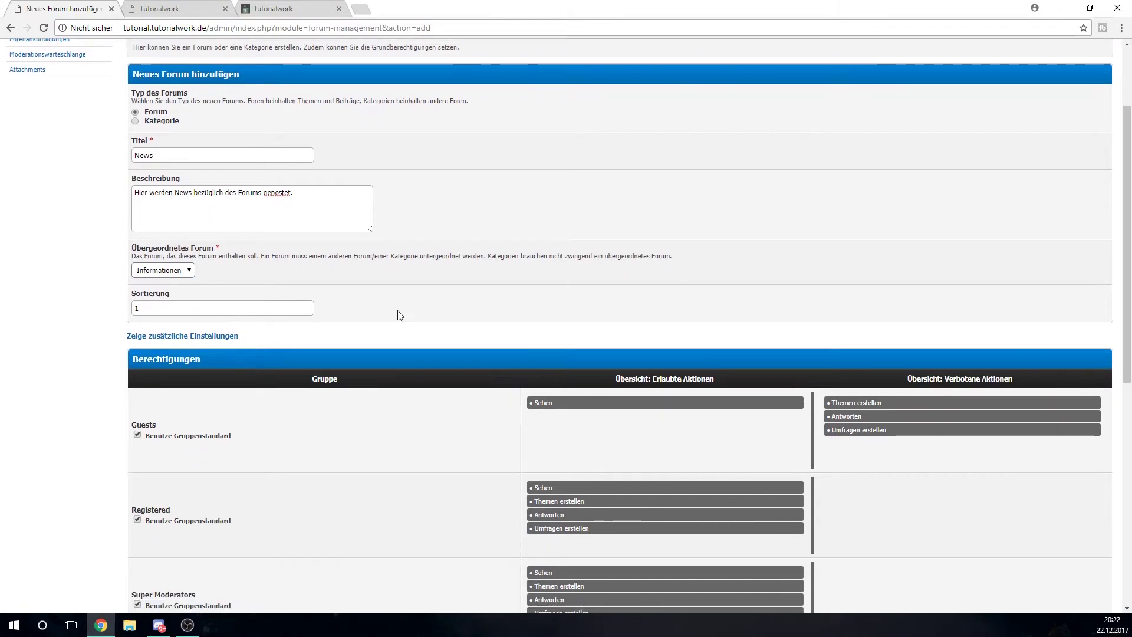
pyautogui.scroll(-3, 448, 307)
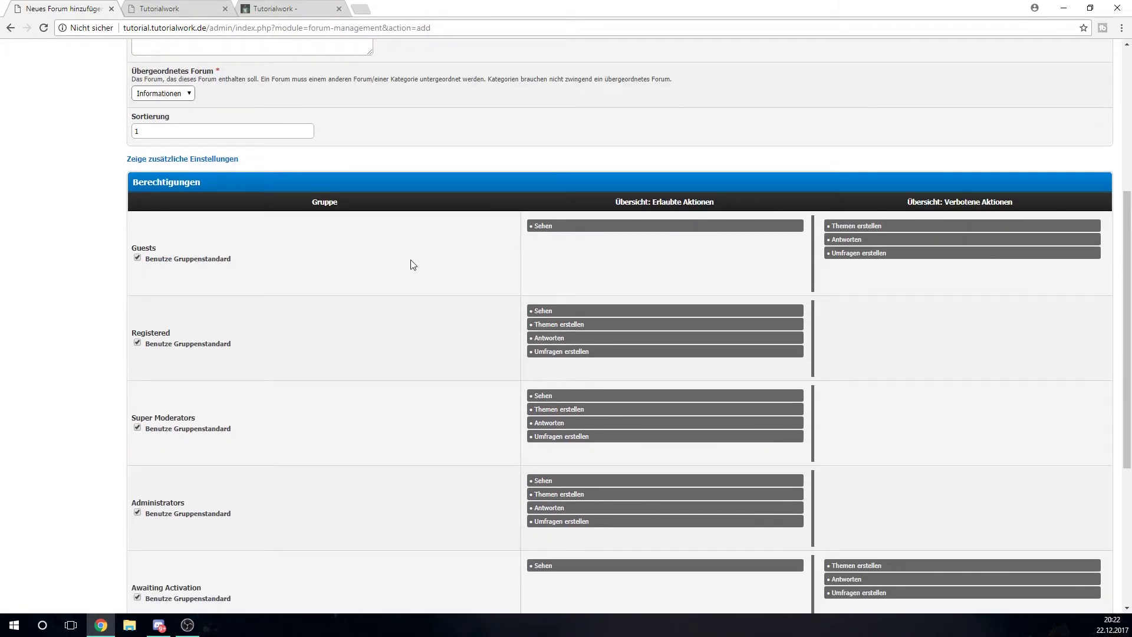
pyautogui.scroll(-3, 286, 242)
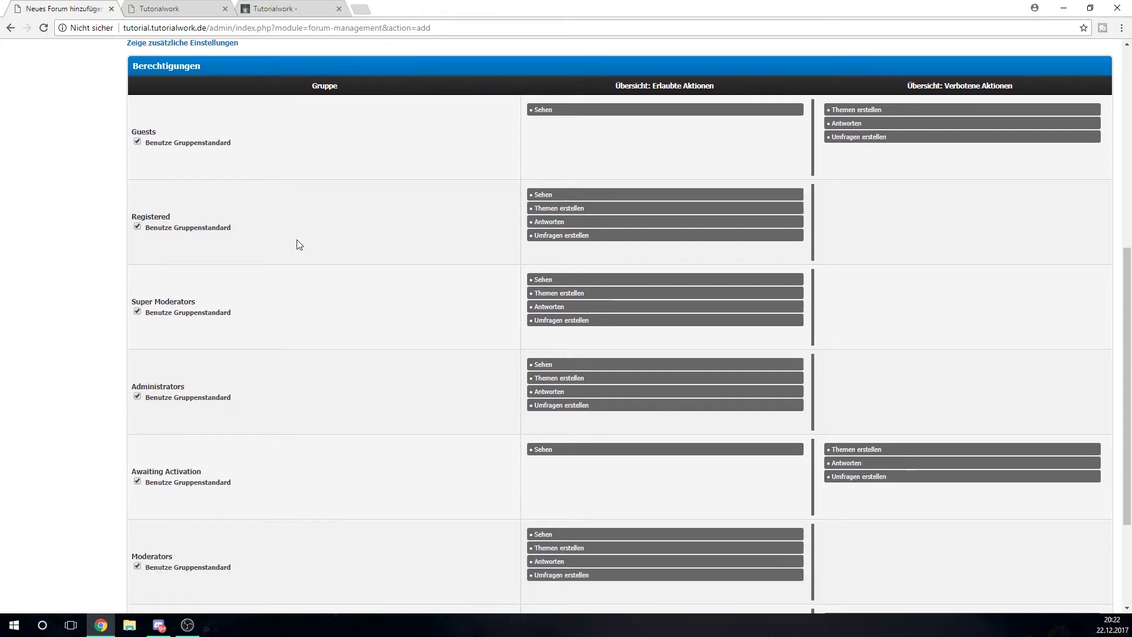
pyautogui.scroll(-2, 327, 259)
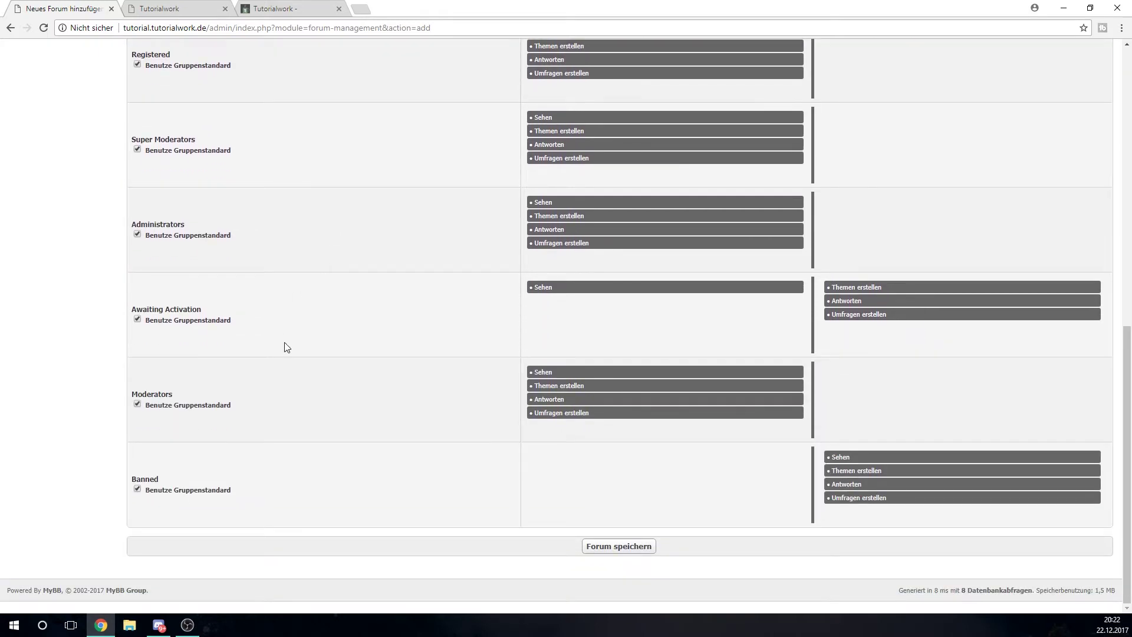
pyautogui.scroll(4, 292, 383)
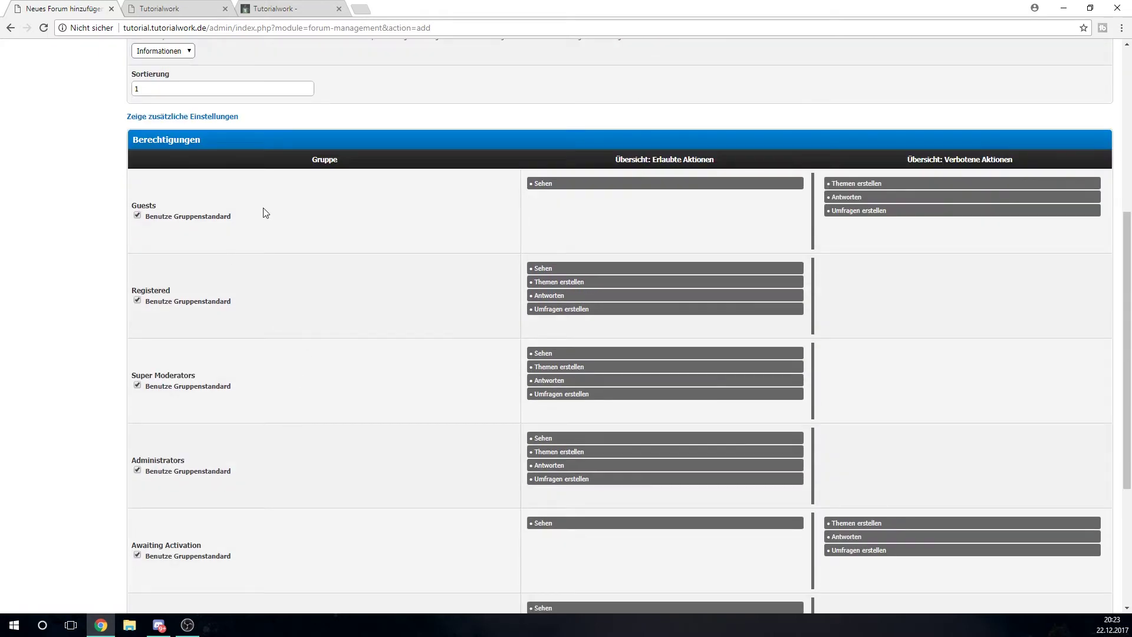
pyautogui.scroll(5, 280, 198)
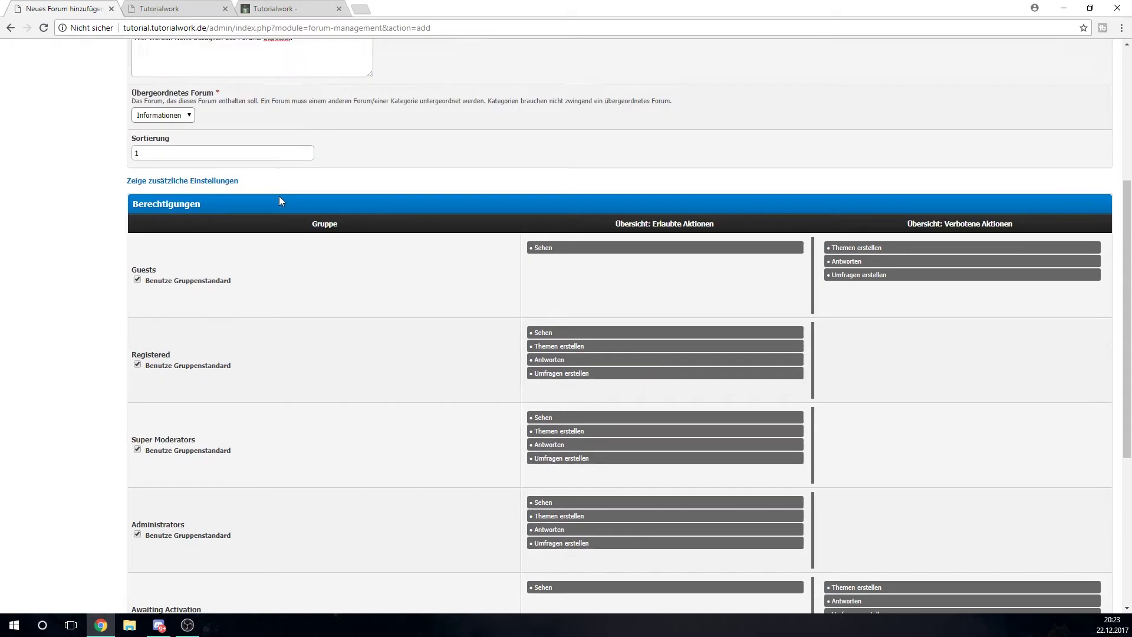
pyautogui.doubleClick(216, 230)
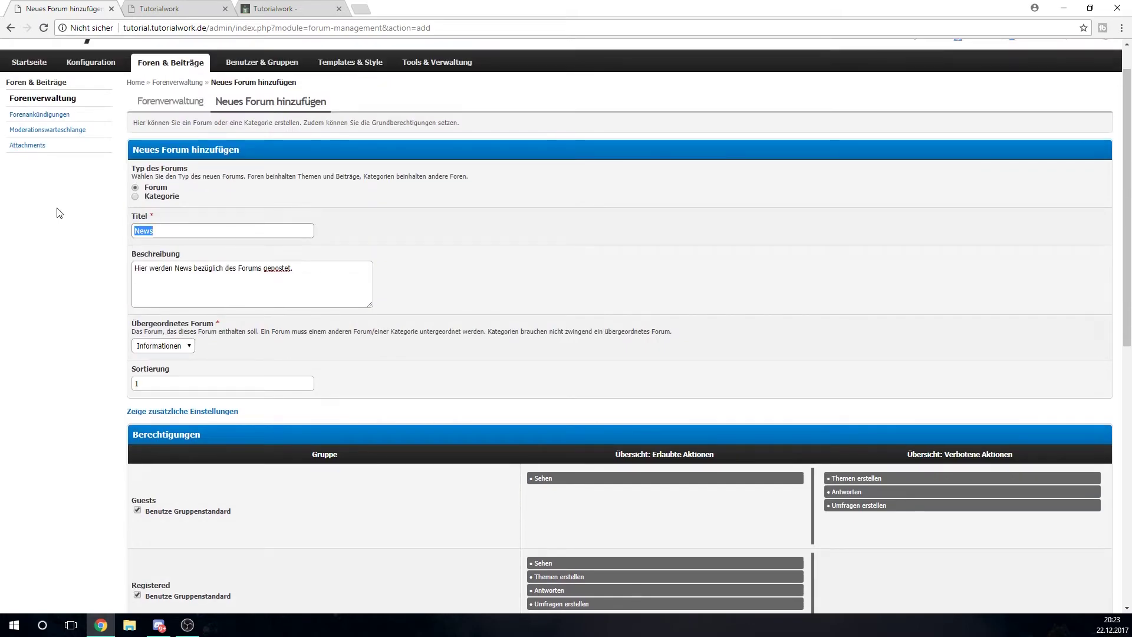
pyautogui.click(395, 232)
pyautogui.hotkey('ctrl', 'Tab')
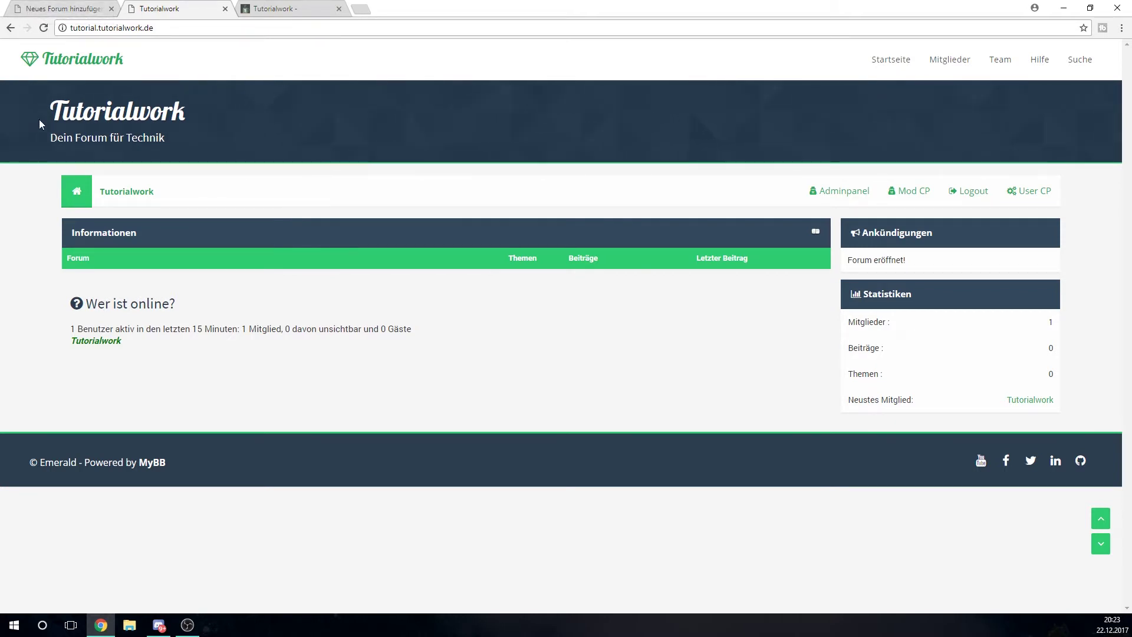
pyautogui.click(31, 4)
pyautogui.scroll(-2, 556, 298)
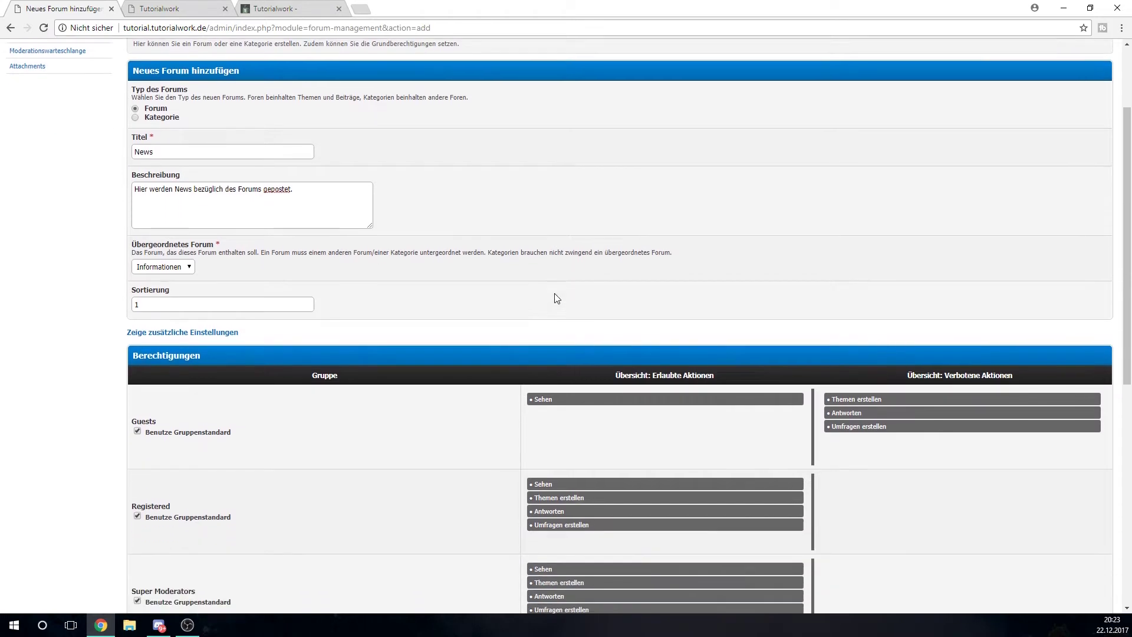
pyautogui.scroll(-2, 556, 298)
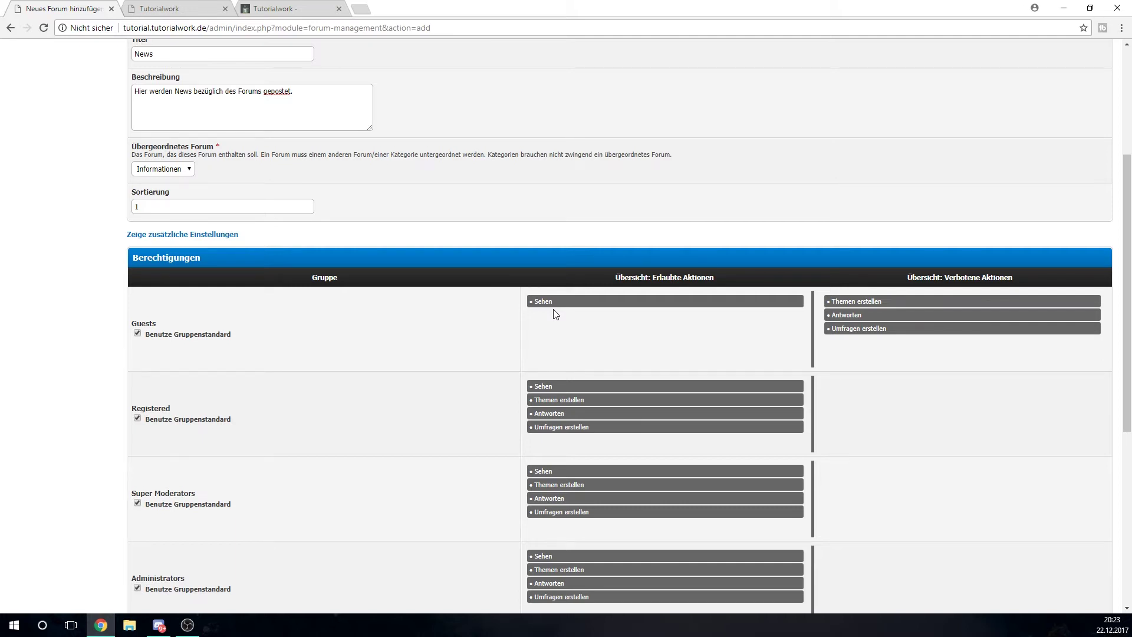
pyautogui.scroll(-1, 518, 269)
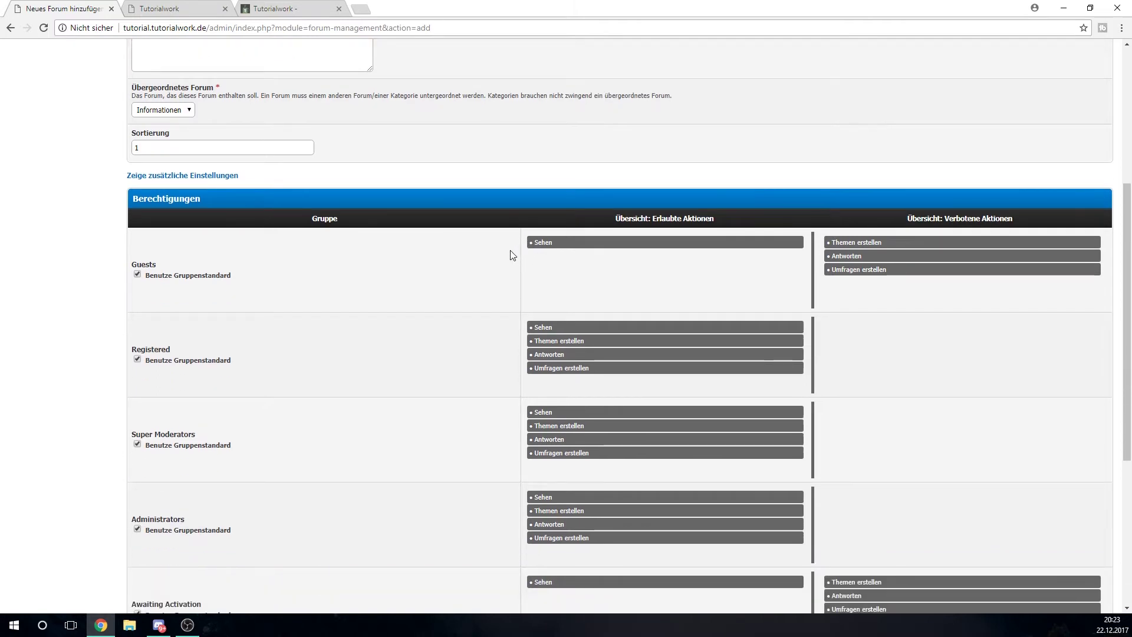
pyautogui.scroll(-1, 512, 255)
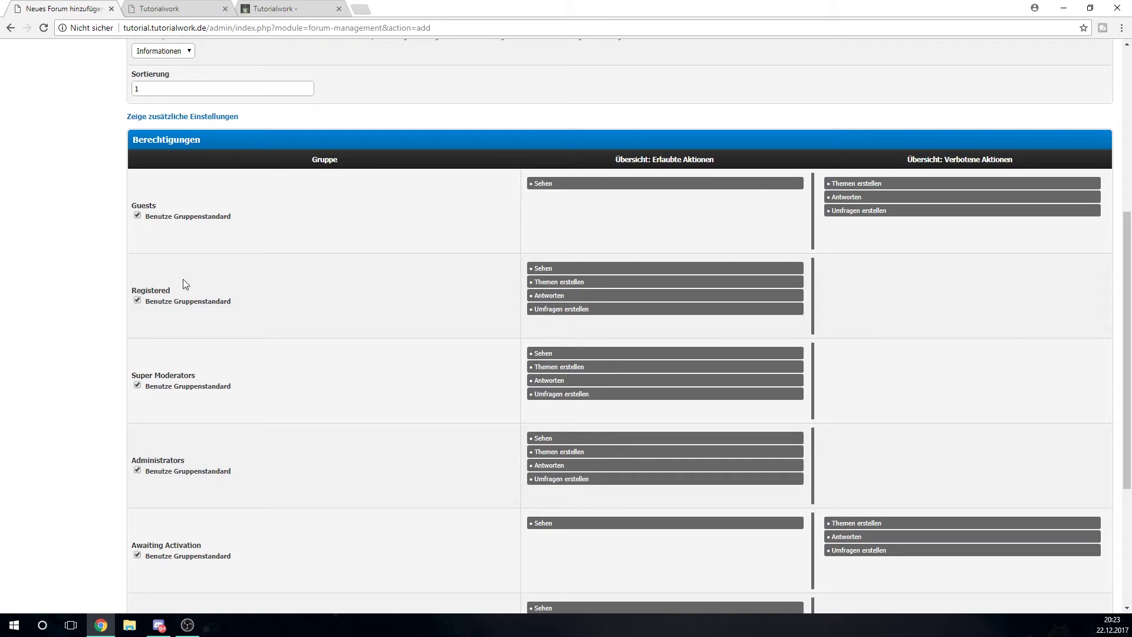
# Forbid topic and poll creation for Registered and Moderators, polls for Super Moderators, and save News
pyautogui.moveTo(557, 282); pyautogui.dragTo(855, 289)
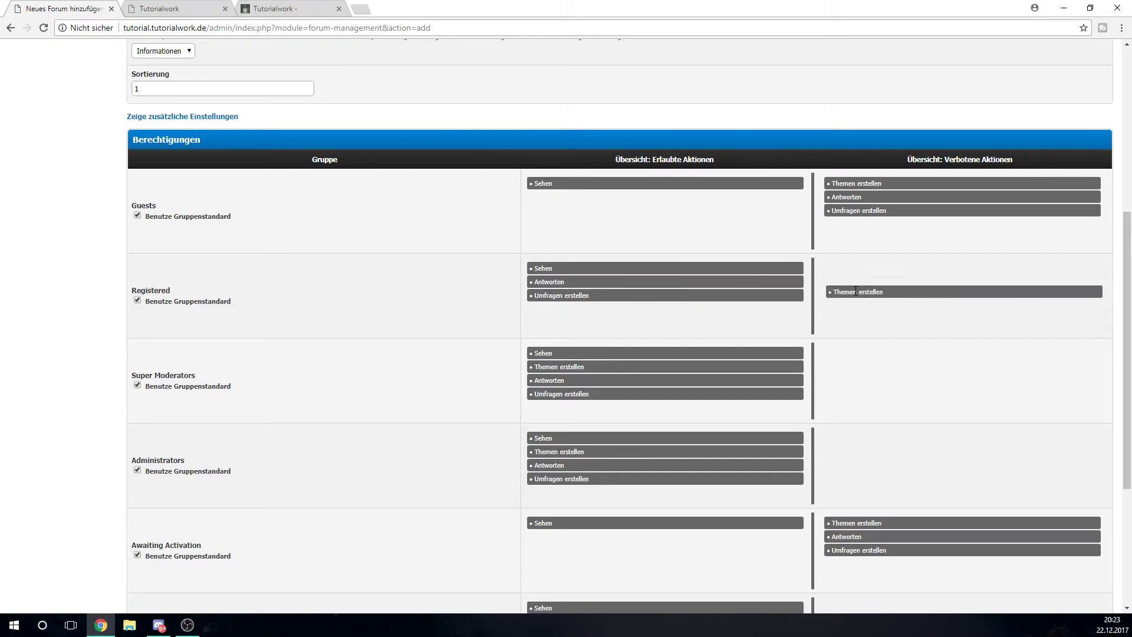
pyautogui.moveTo(536, 299); pyautogui.dragTo(829, 311)
pyautogui.scroll(-1, 626, 279)
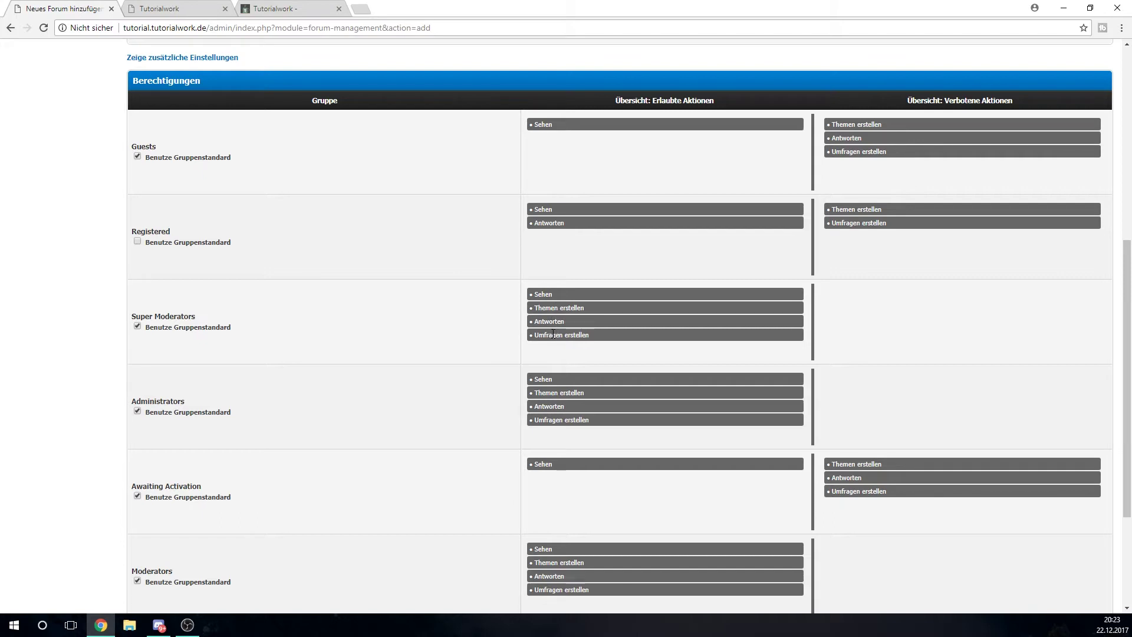
pyautogui.moveTo(554, 335); pyautogui.dragTo(888, 316)
pyautogui.scroll(-2, 882, 313)
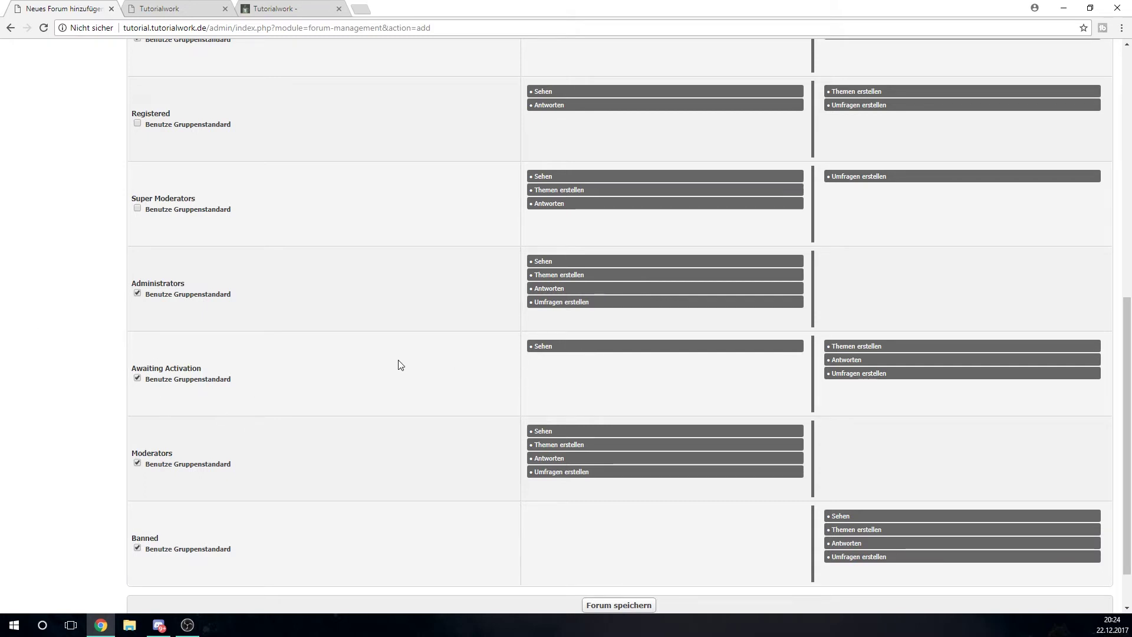
pyautogui.scroll(-1, 506, 399)
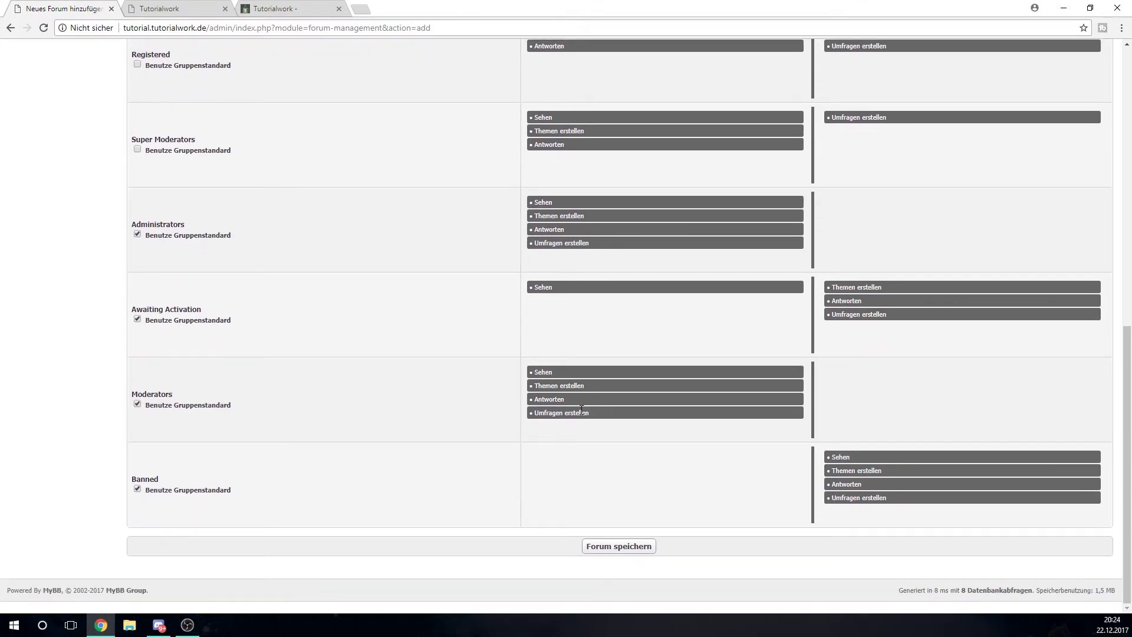
pyautogui.scroll(3, 195, 419)
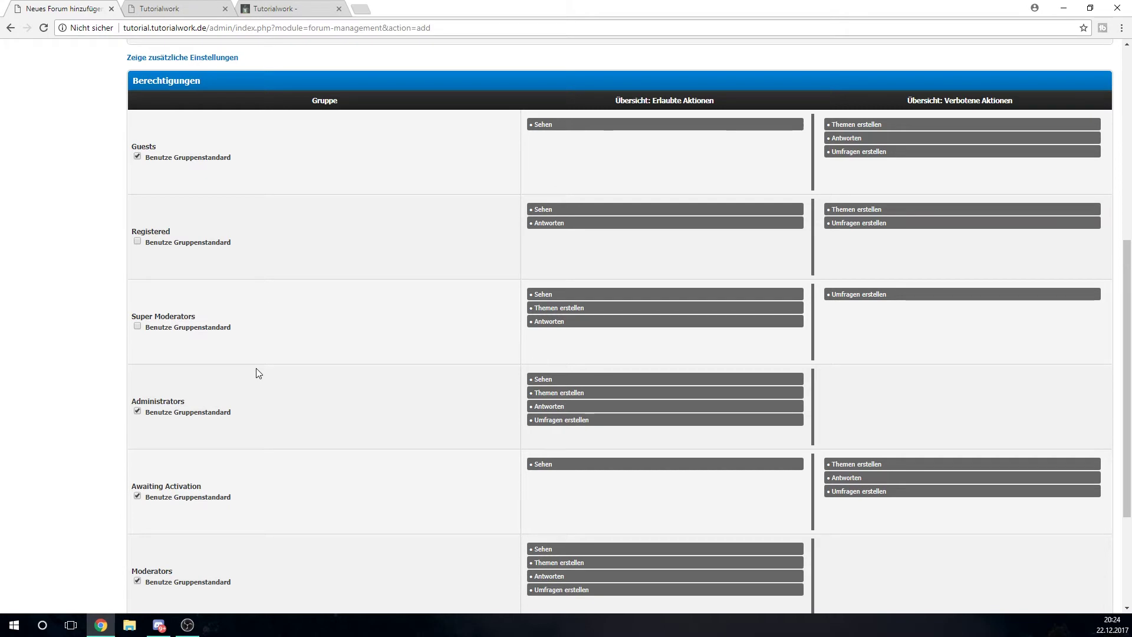
pyautogui.scroll(-3, 257, 373)
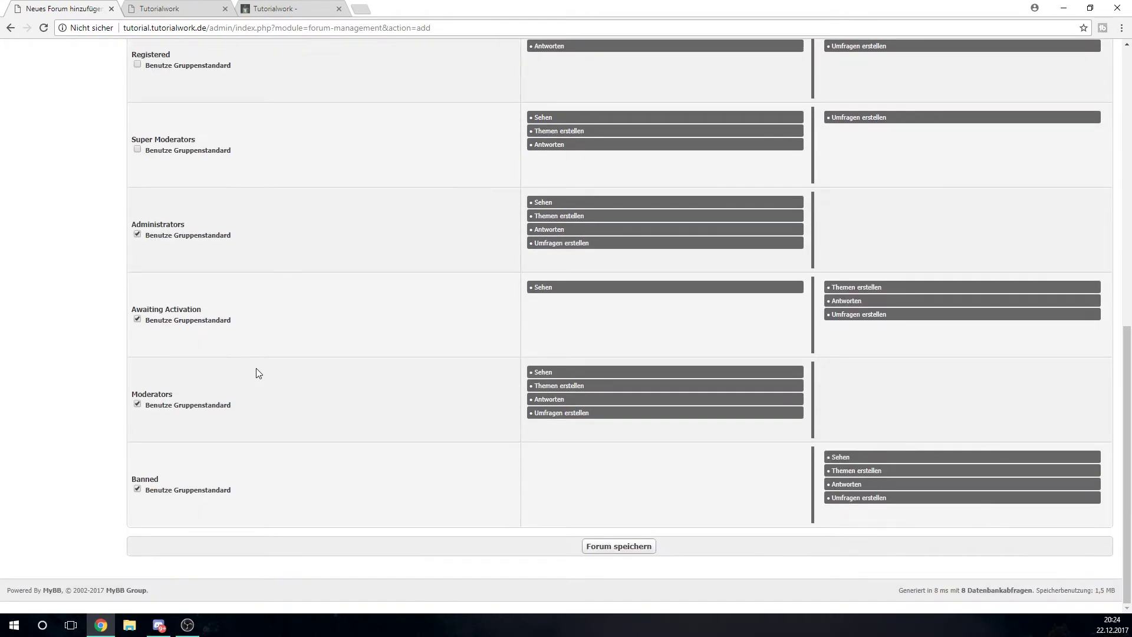
pyautogui.moveTo(542, 416); pyautogui.dragTo(837, 401)
pyautogui.moveTo(538, 386); pyautogui.dragTo(897, 401)
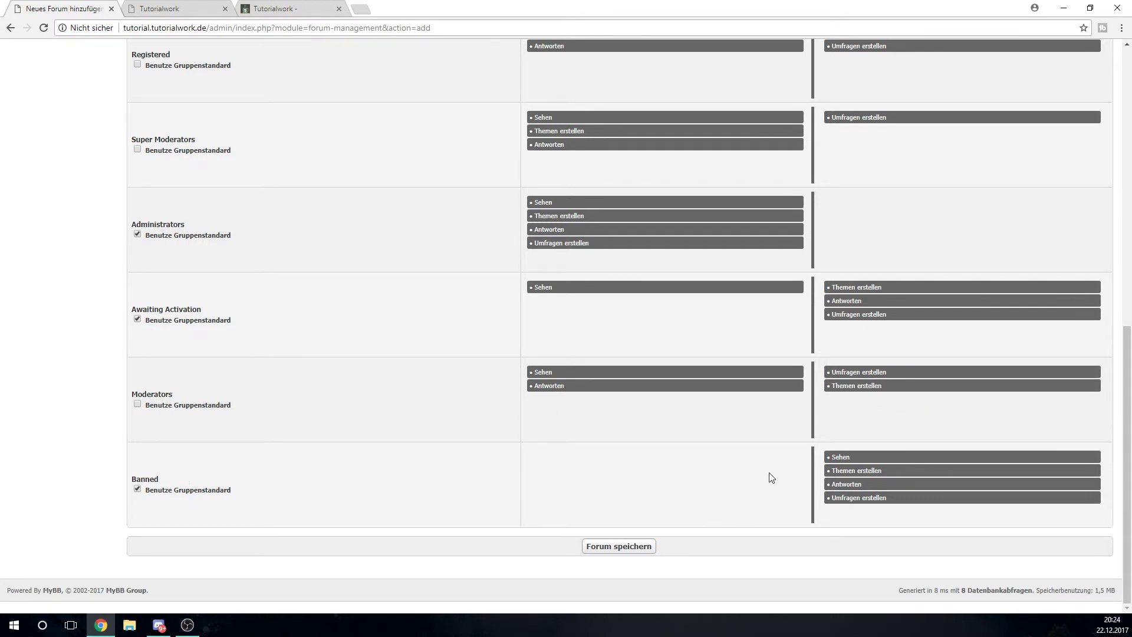
pyautogui.click(640, 551)
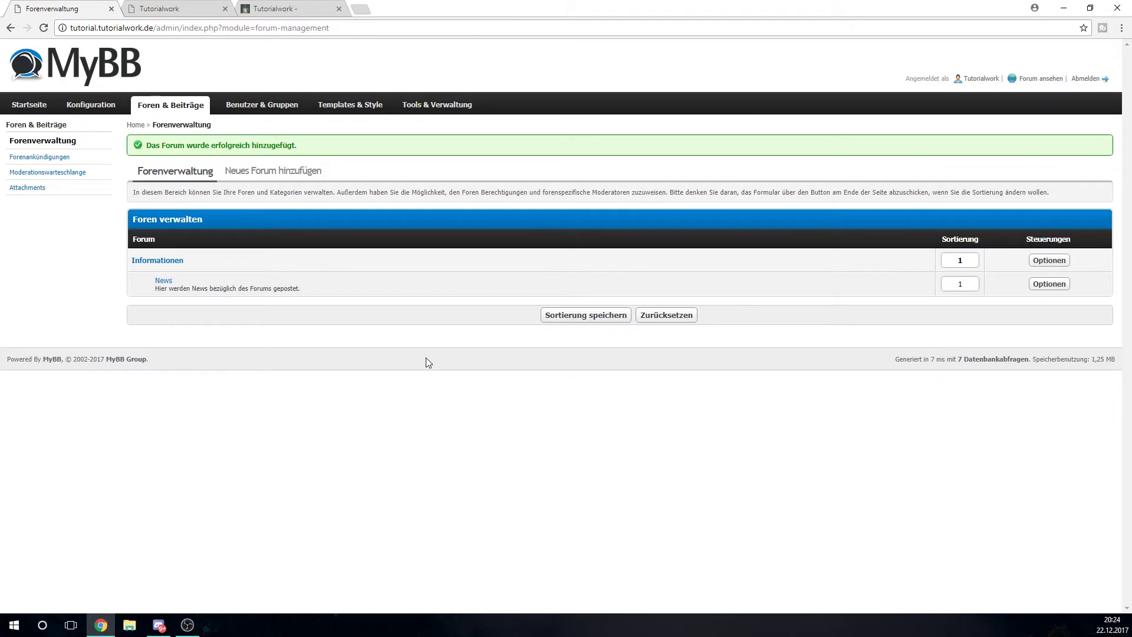
pyautogui.click(126, 9)
pyautogui.click(43, 28)
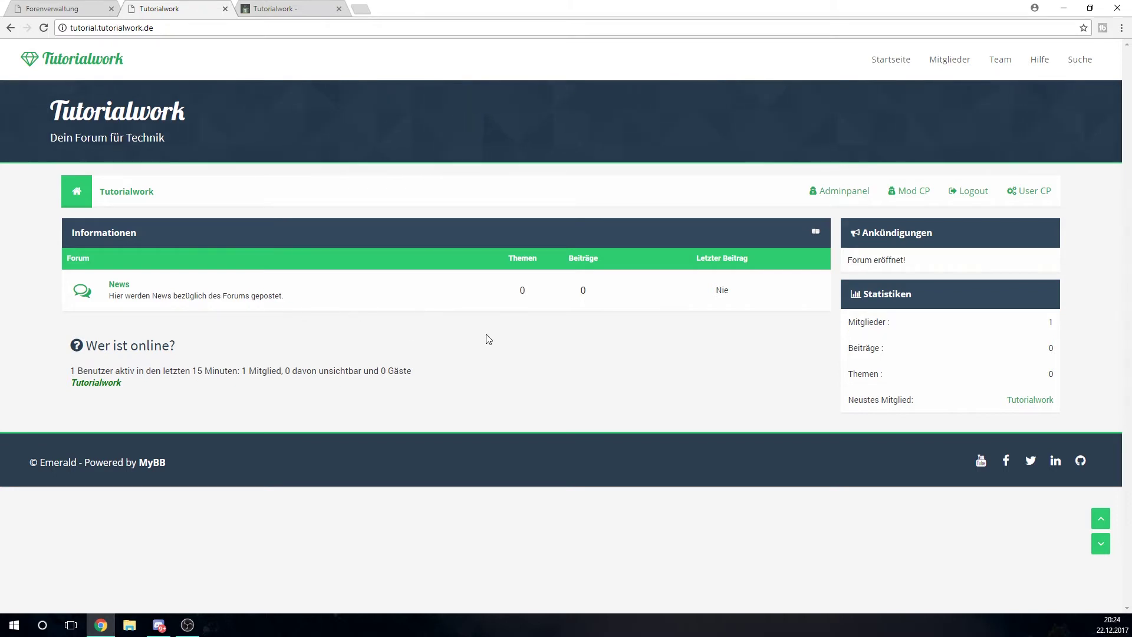
pyautogui.hotkey('ctrl', 'shift', 'Tab')
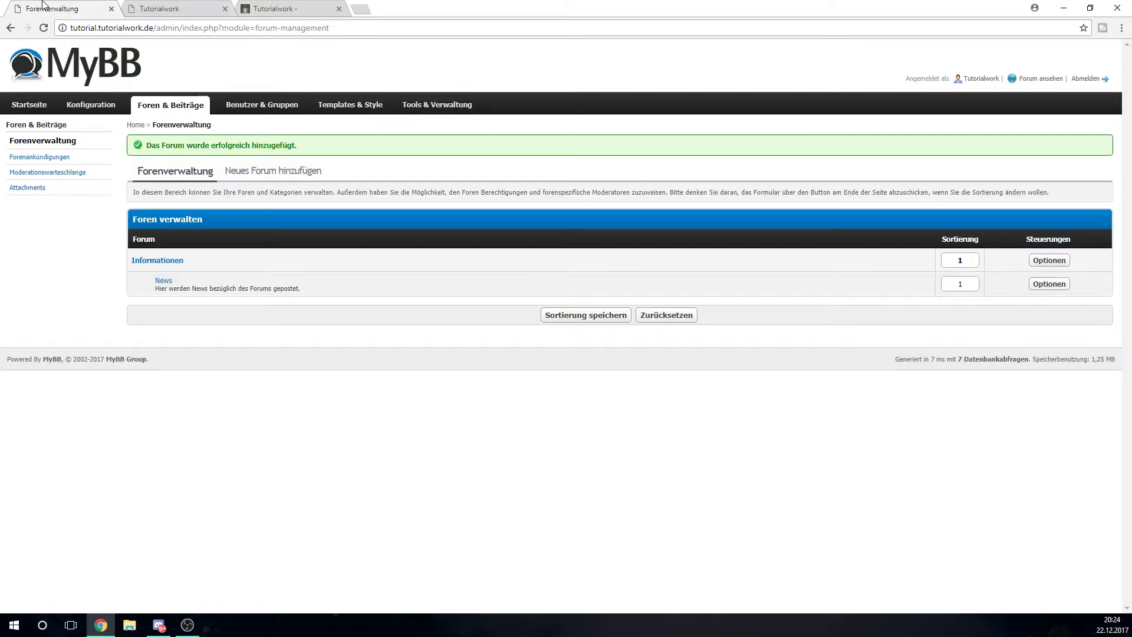
pyautogui.click(270, 172)
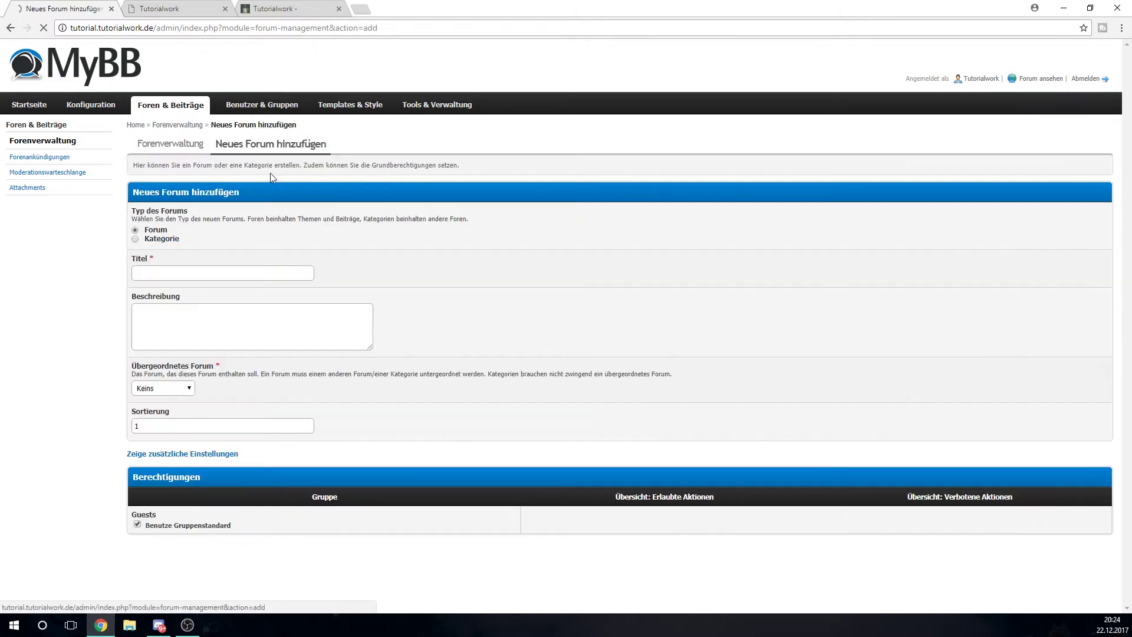
pyautogui.click(168, 241)
pyautogui.click(171, 272)
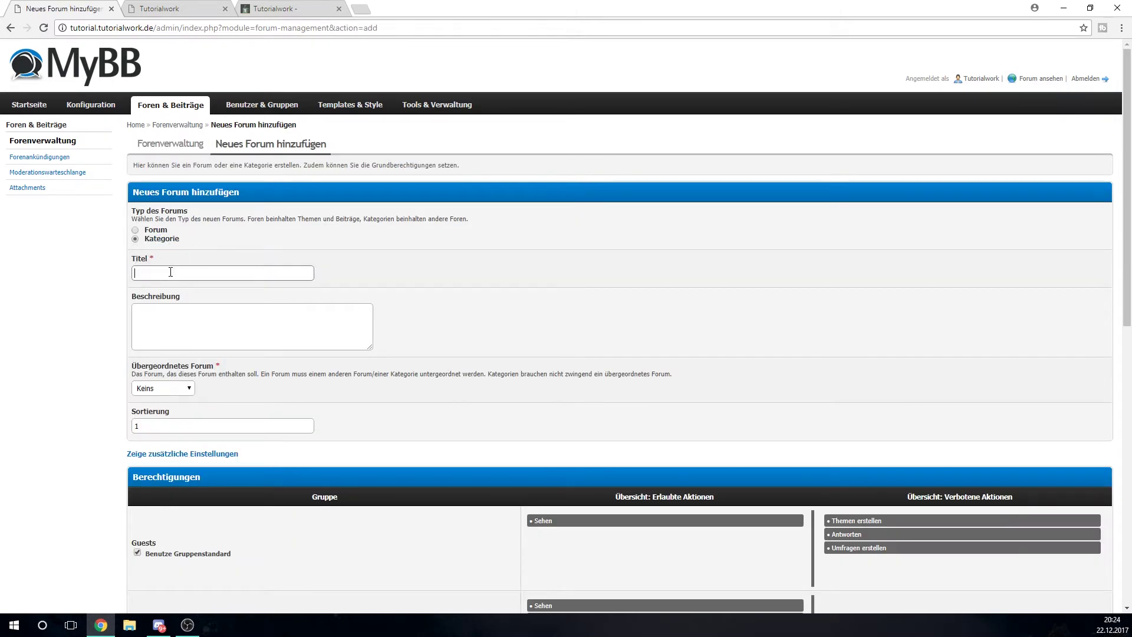
pyautogui.write('Ande')
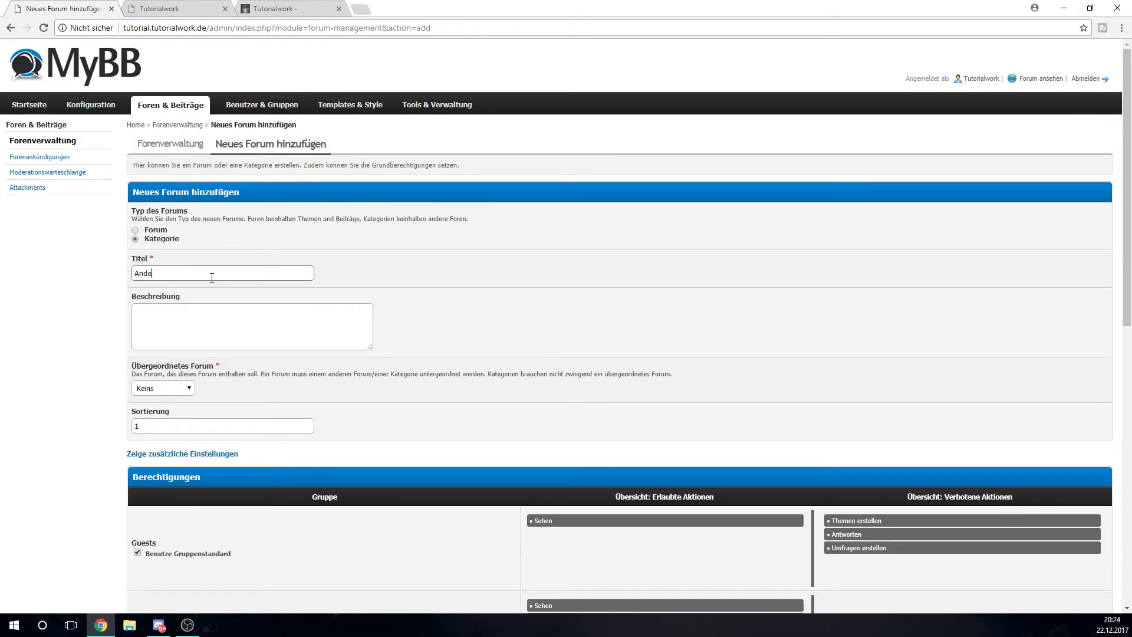
pyautogui.write('res')
pyautogui.scroll(-1, 490, 354)
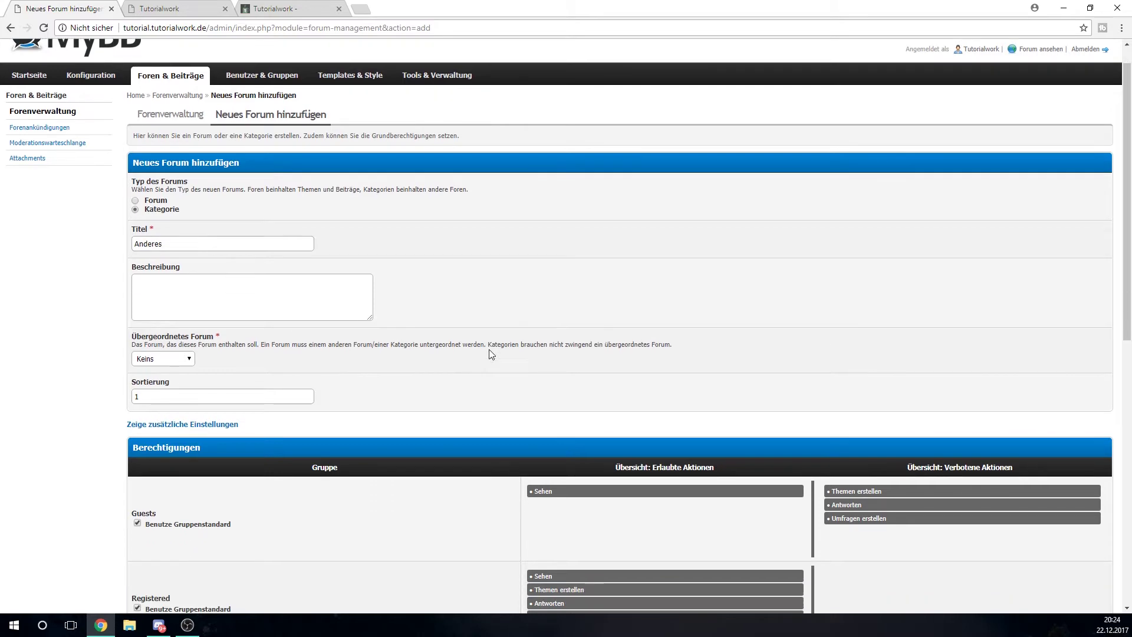
pyautogui.click(155, 333)
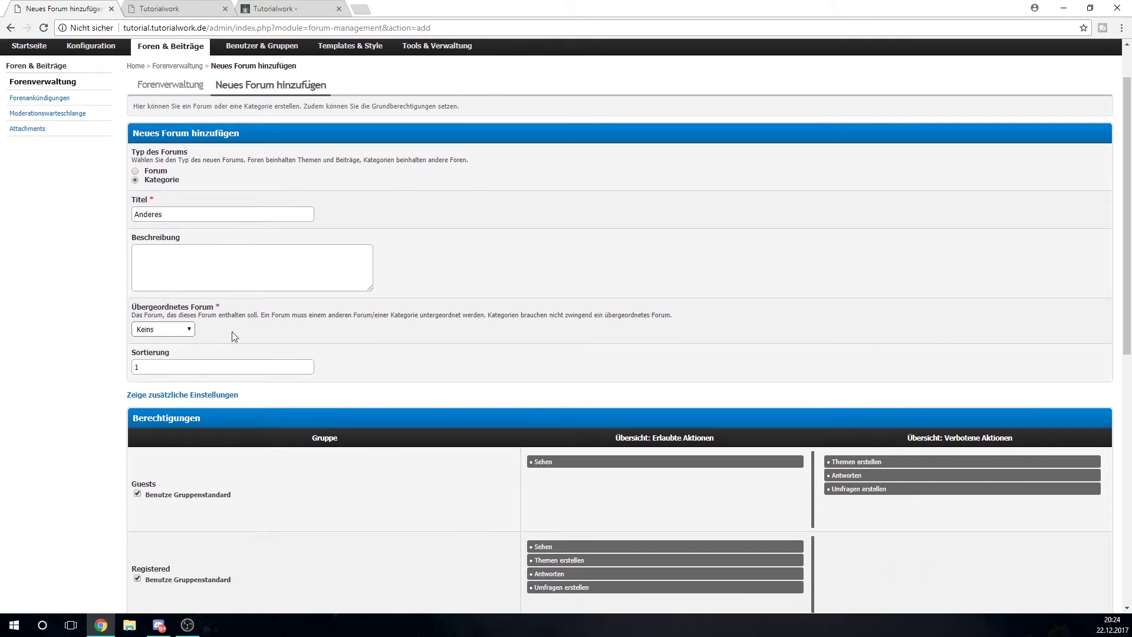
pyautogui.scroll(-9, 232, 336)
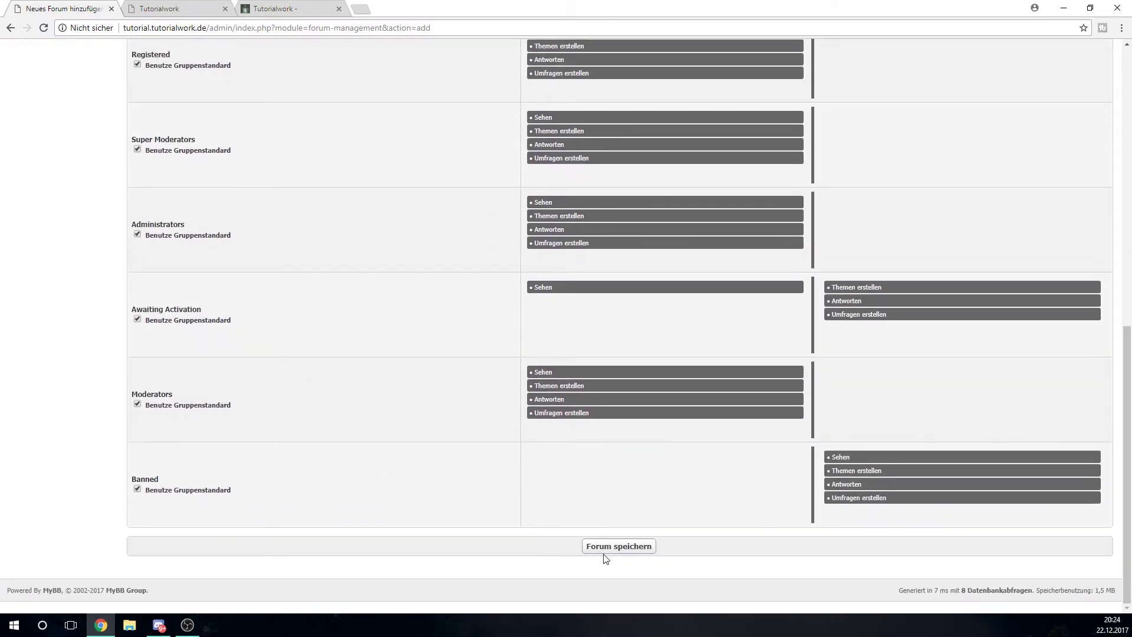
pyautogui.click(601, 555)
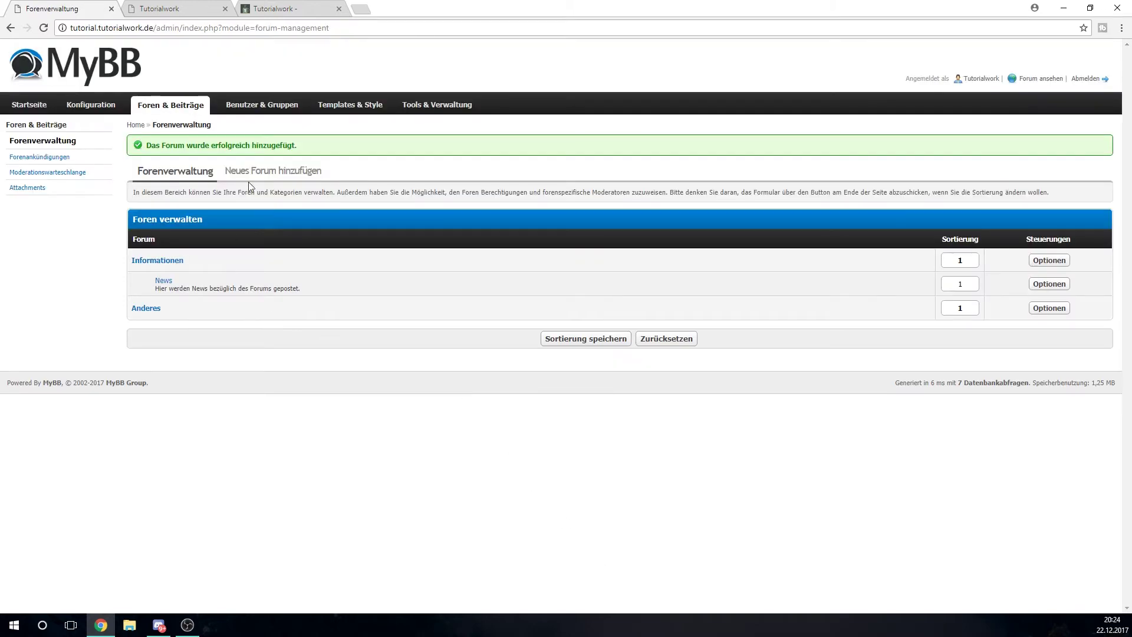
pyautogui.click(171, 8)
pyautogui.click(44, 27)
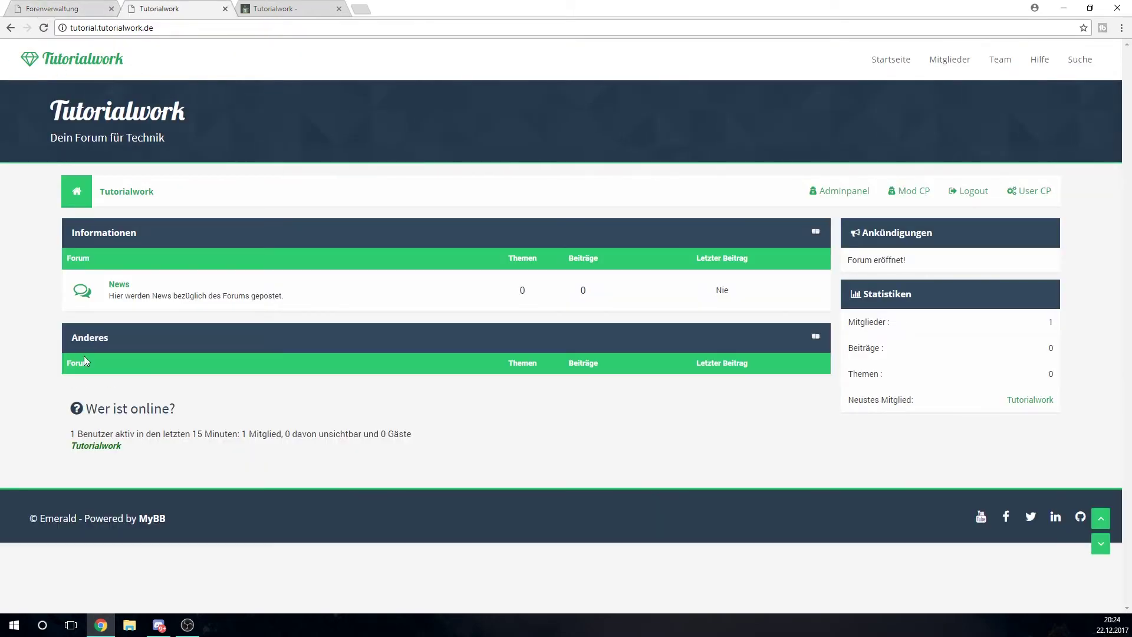
pyautogui.click(52, 8)
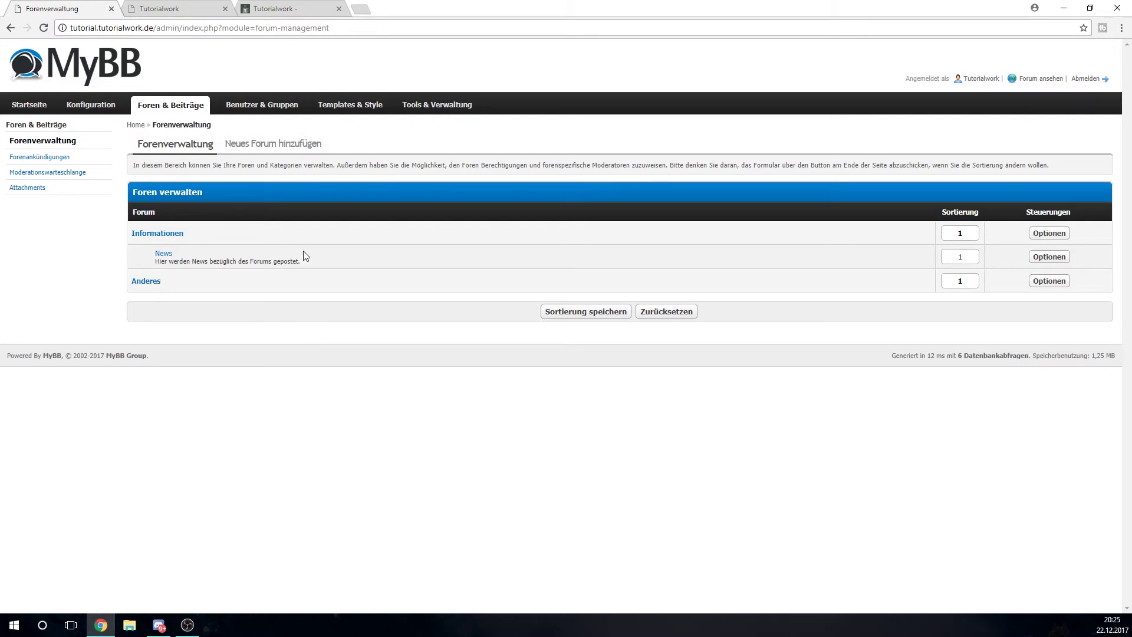
# Enter title 'Fragen' and description 'Hier kannst du Fragen zum Thema Technik stellen.' for a new forum
pyautogui.click(298, 146)
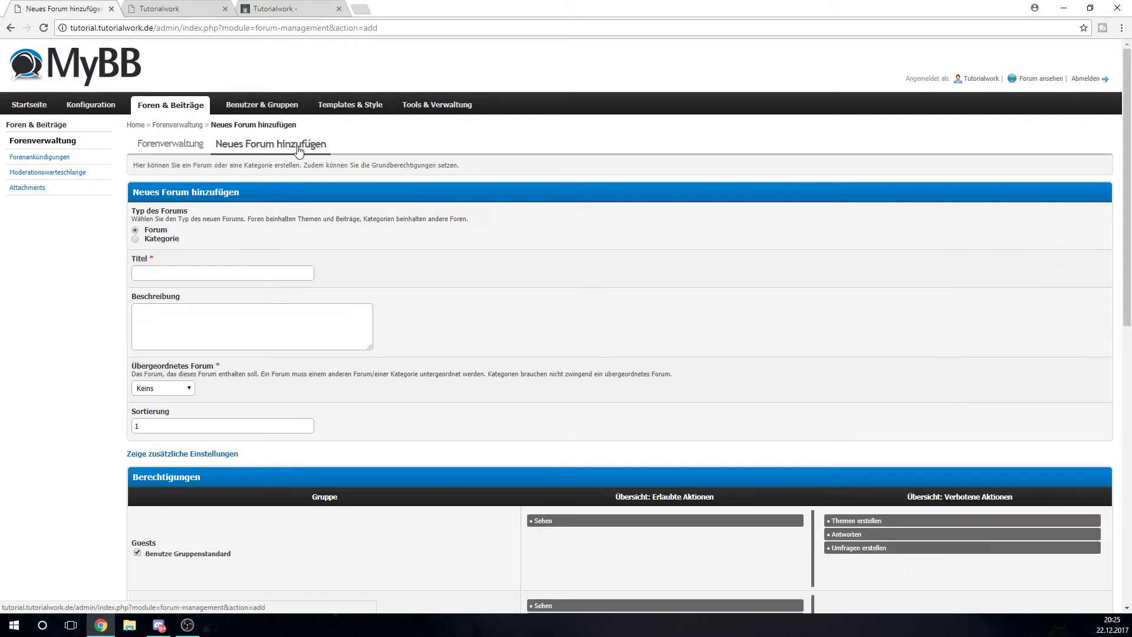
pyautogui.scroll(-1, 441, 240)
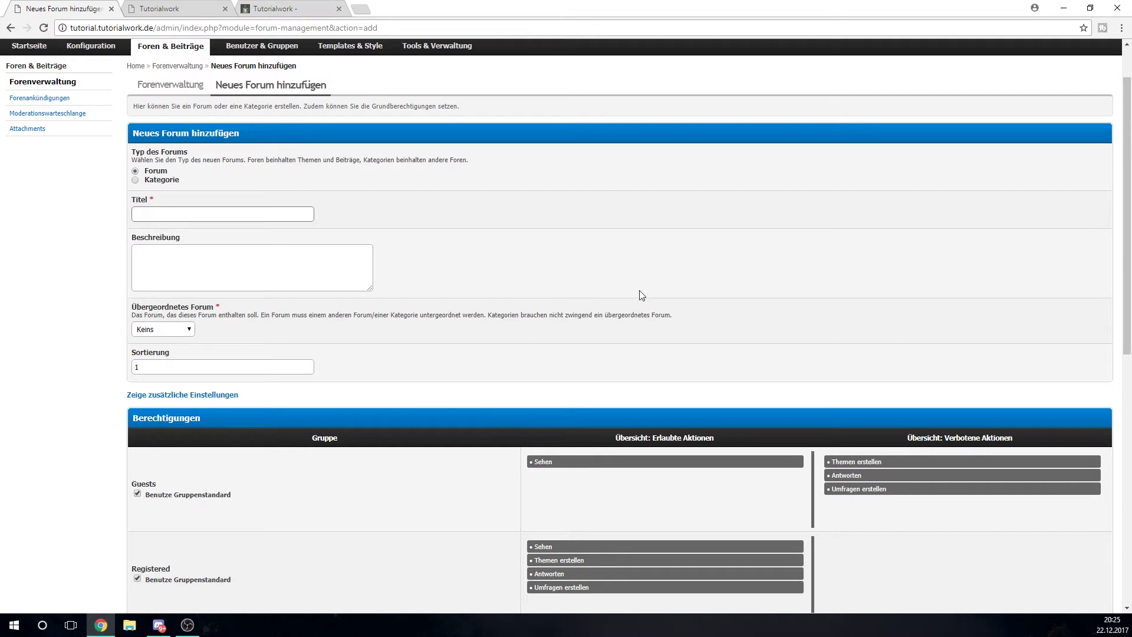
pyautogui.write('Fragen')
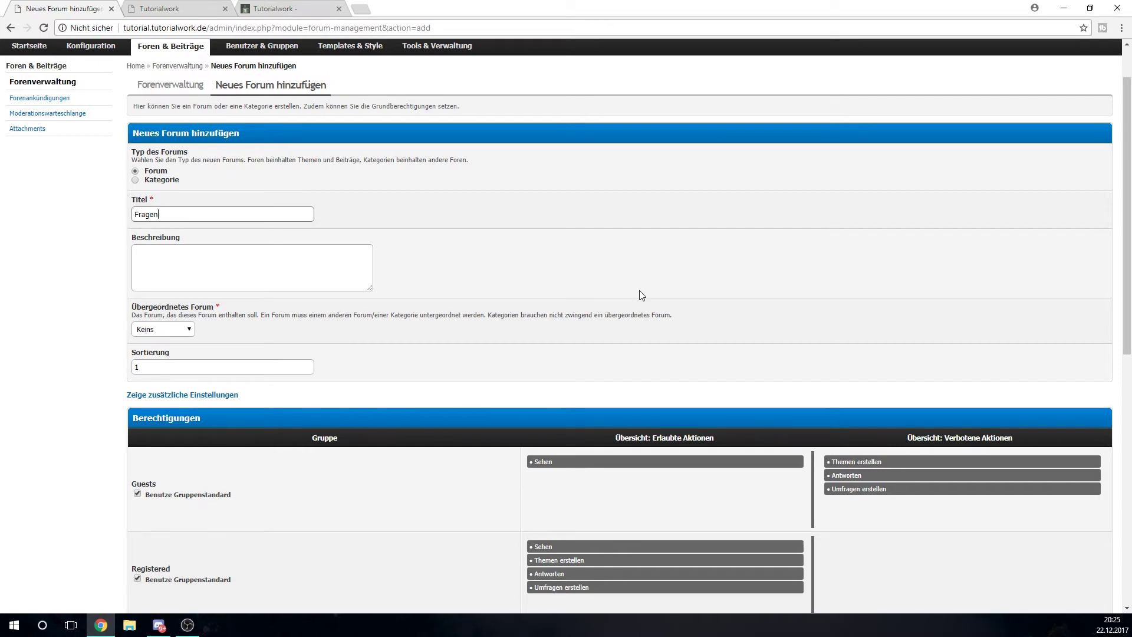
pyautogui.press('Tab')
pyautogui.write('Hier kannst du Fragen zum Thema Technik stellen.')
# Set Anderes as the Fragen forum's parent and save it
pyautogui.scroll(-1, 504, 289)
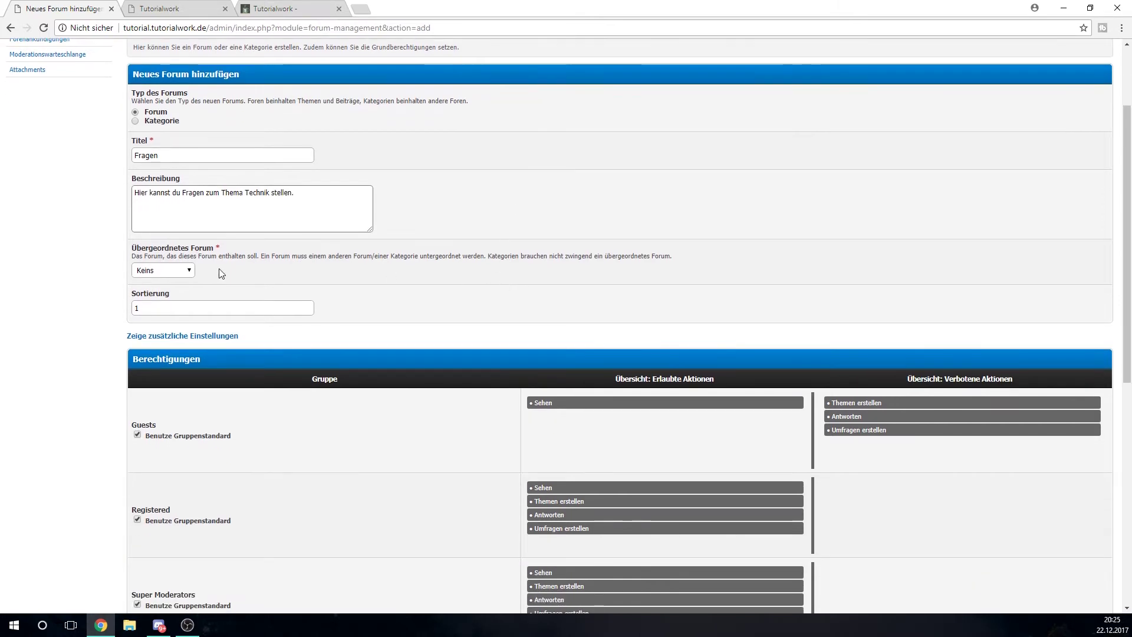
pyautogui.click(175, 273)
pyautogui.click(174, 310)
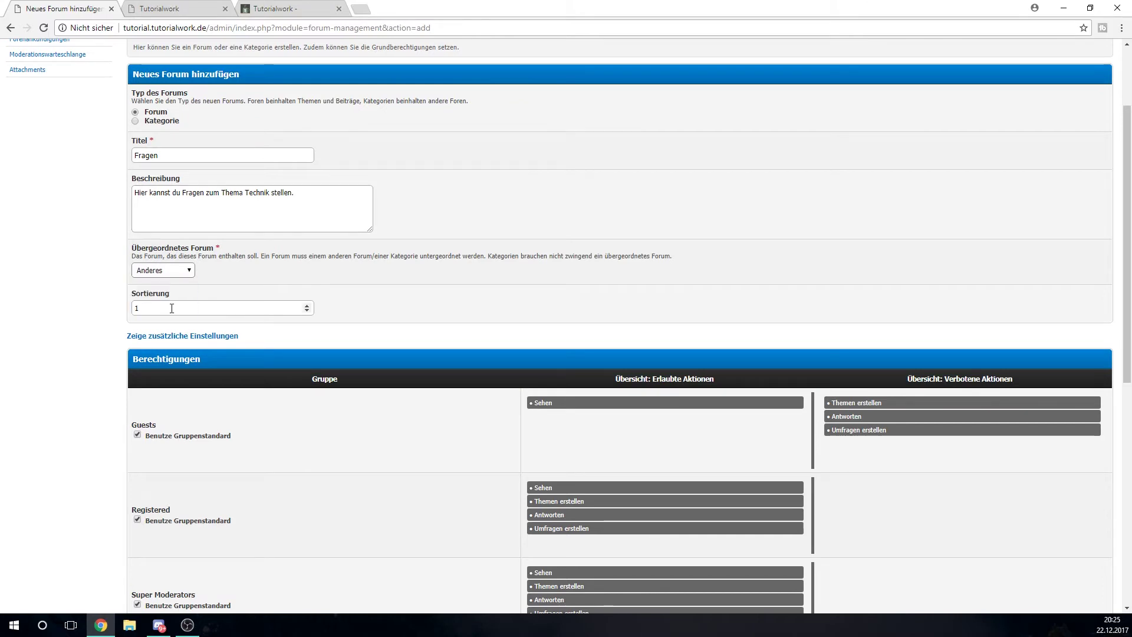
pyautogui.scroll(-2, 321, 277)
pyautogui.scroll(-3, 323, 281)
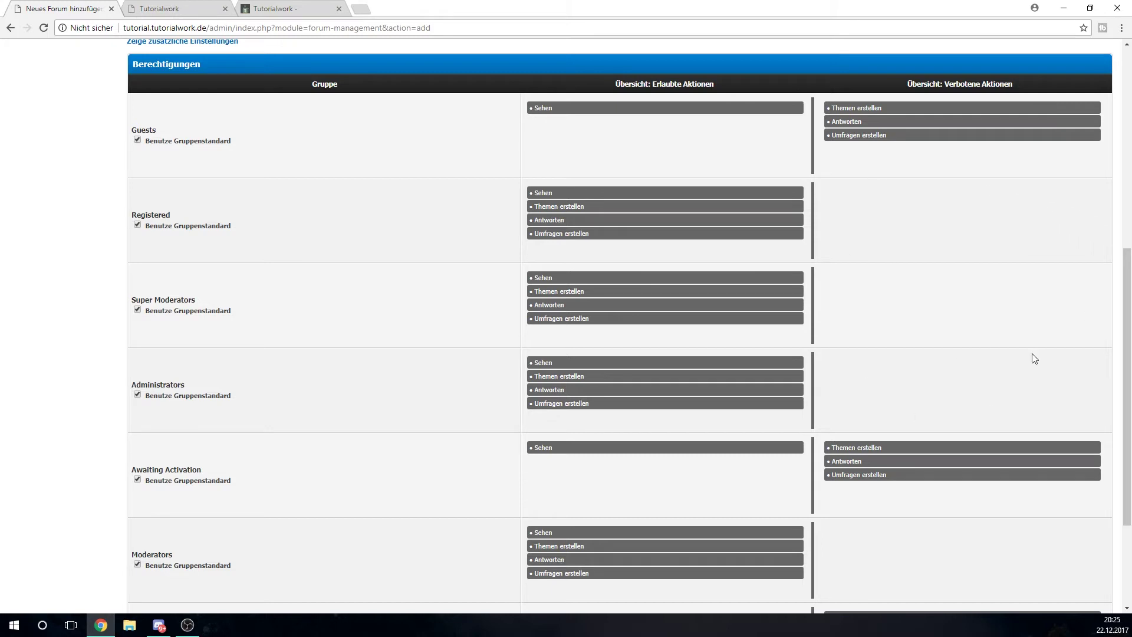
pyautogui.scroll(-2, 791, 254)
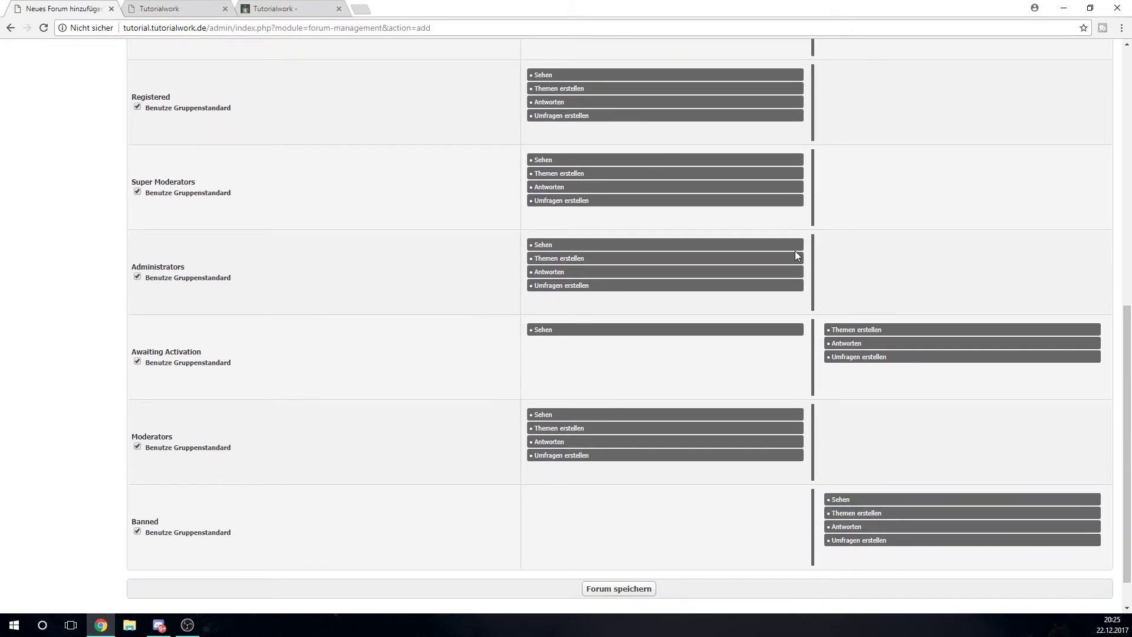
pyautogui.click(628, 592)
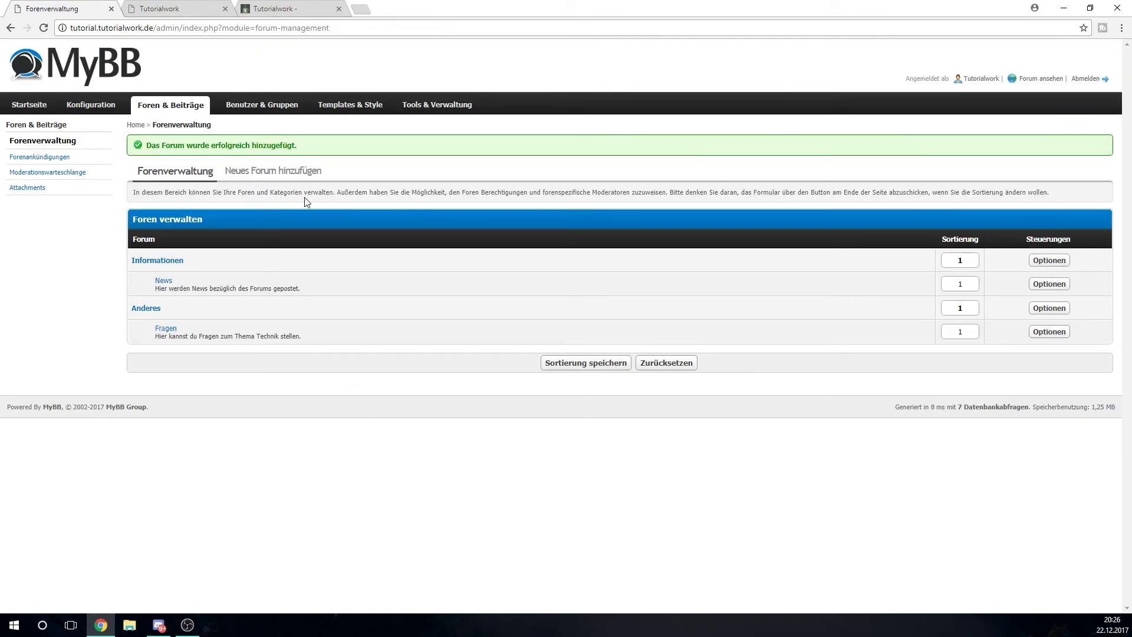
pyautogui.click(186, 8)
pyautogui.click(49, 30)
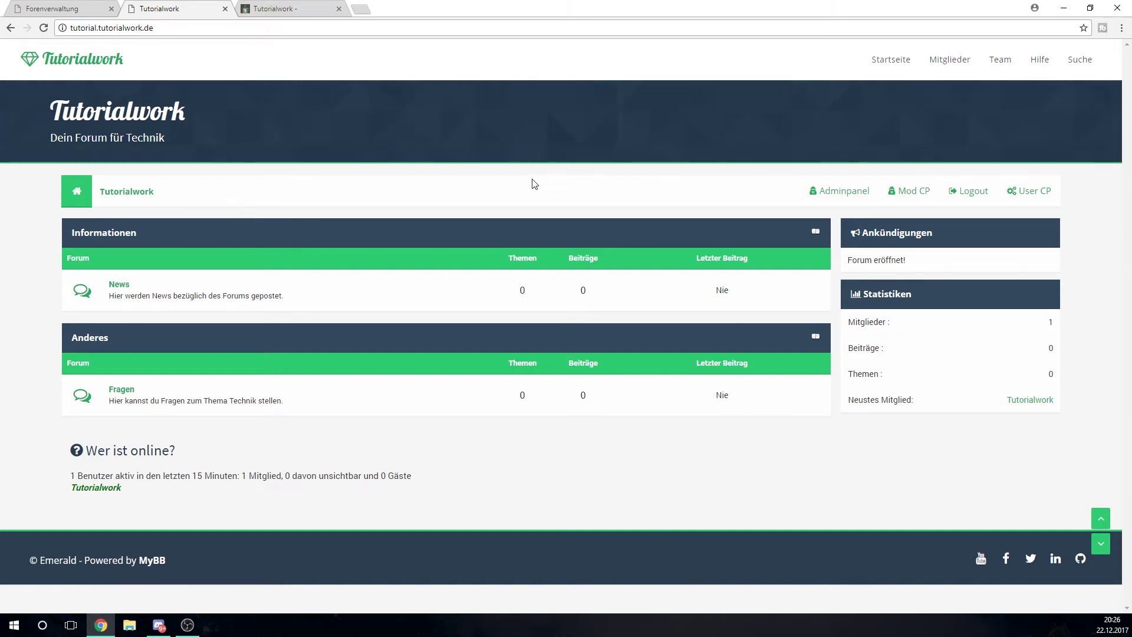
pyautogui.click(53, 8)
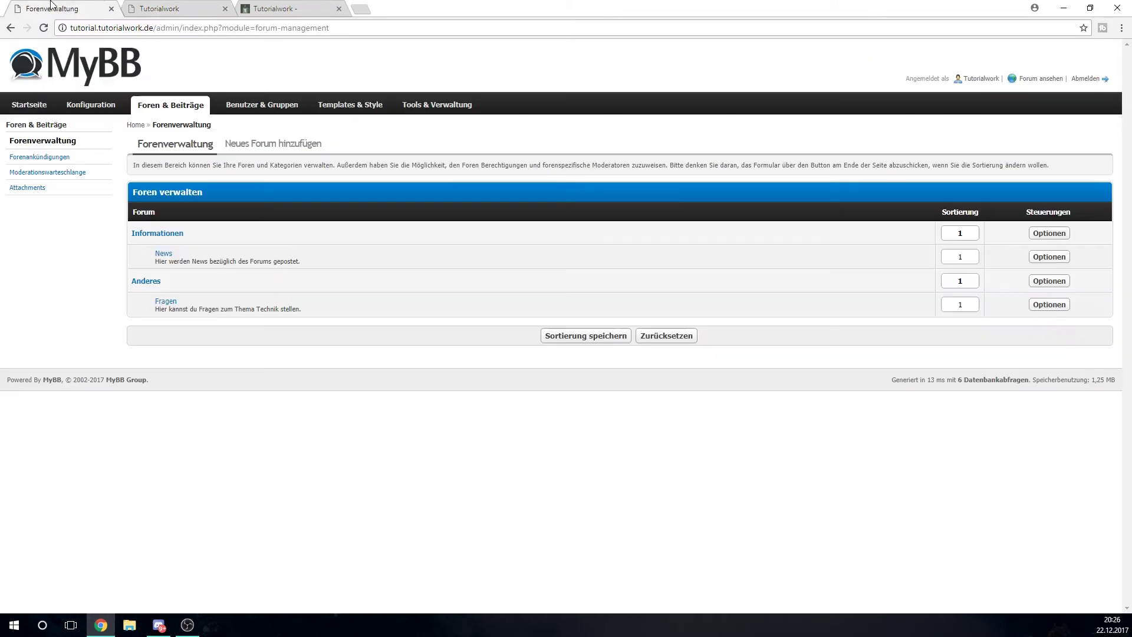
pyautogui.click(236, 145)
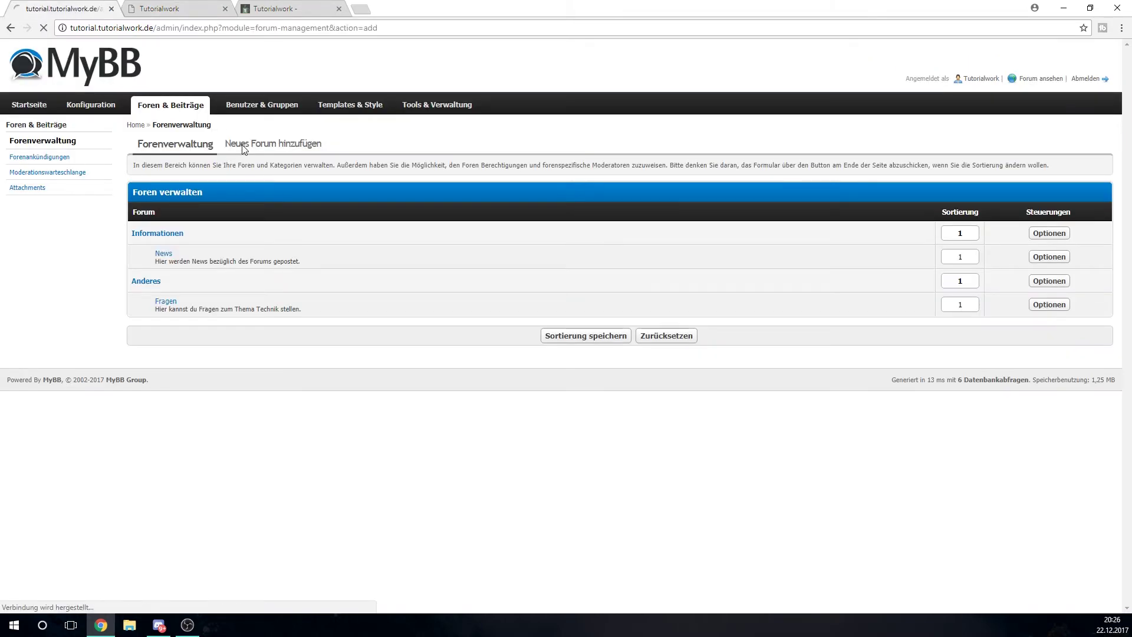
pyautogui.scroll(-2, 574, 246)
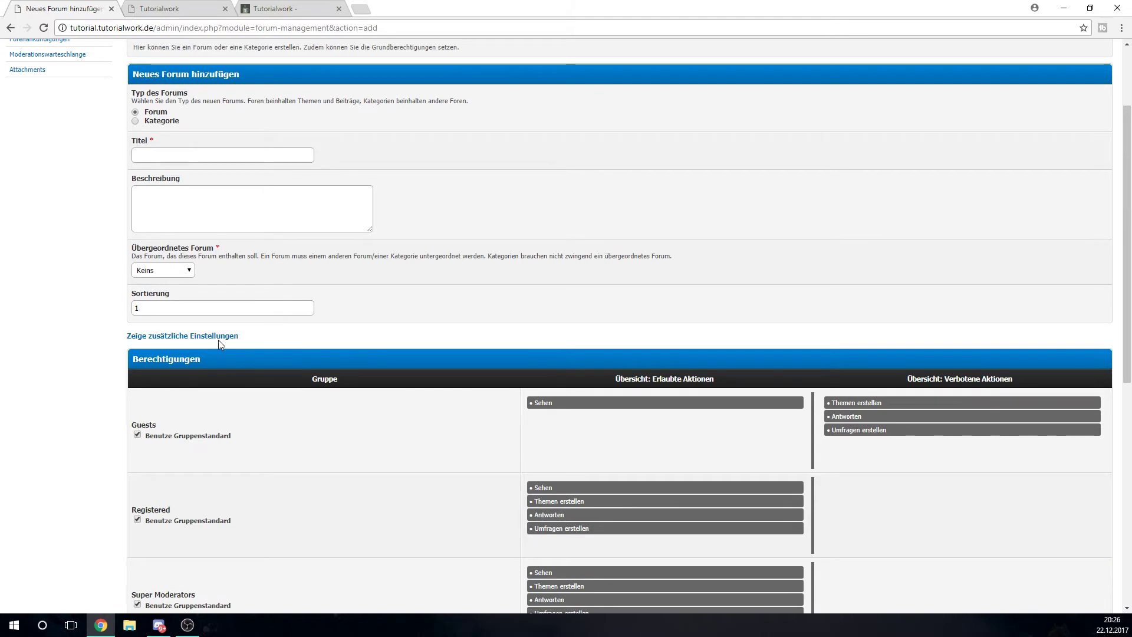
pyautogui.click(219, 337)
pyautogui.scroll(-1, 279, 137)
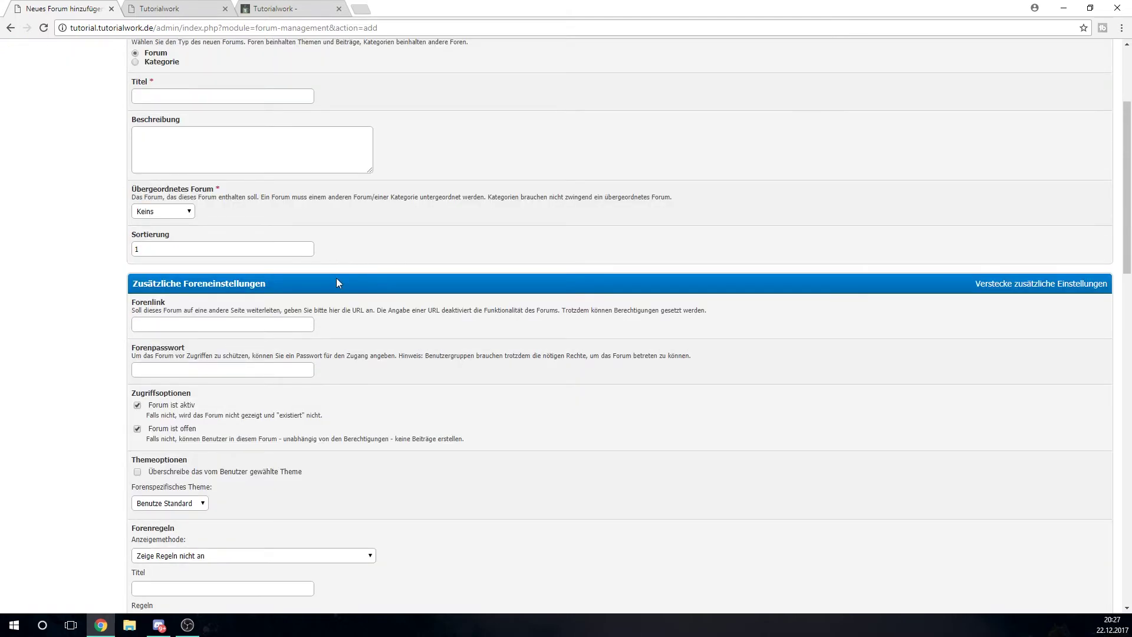
pyautogui.click(286, 326)
pyautogui.write('https')
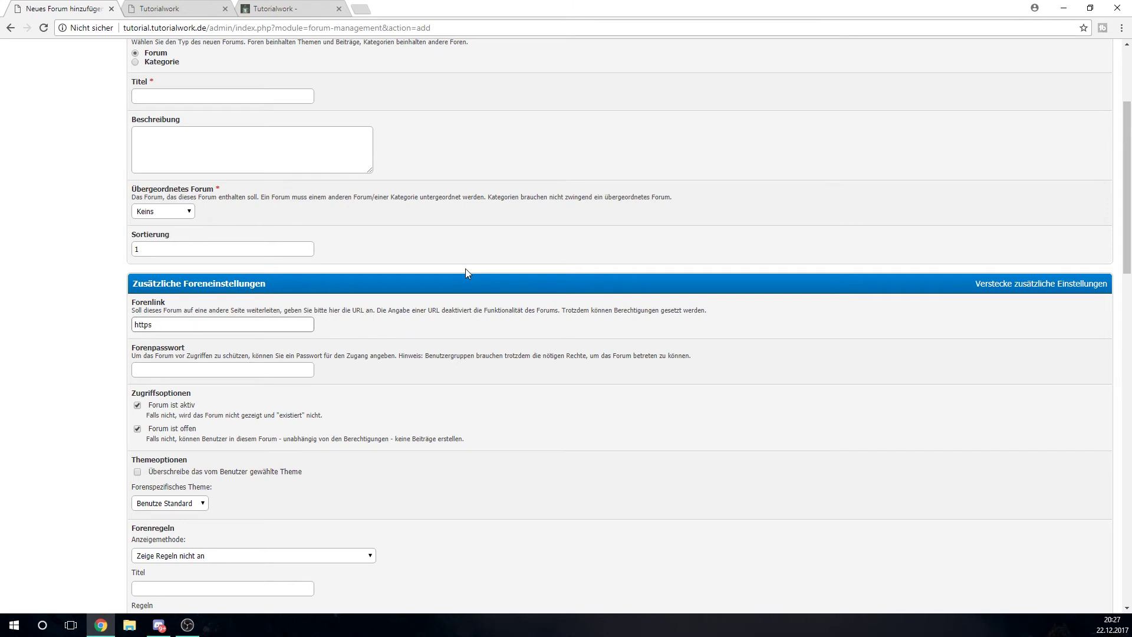
pyautogui.write('://youtube.com')
pyautogui.click(185, 373)
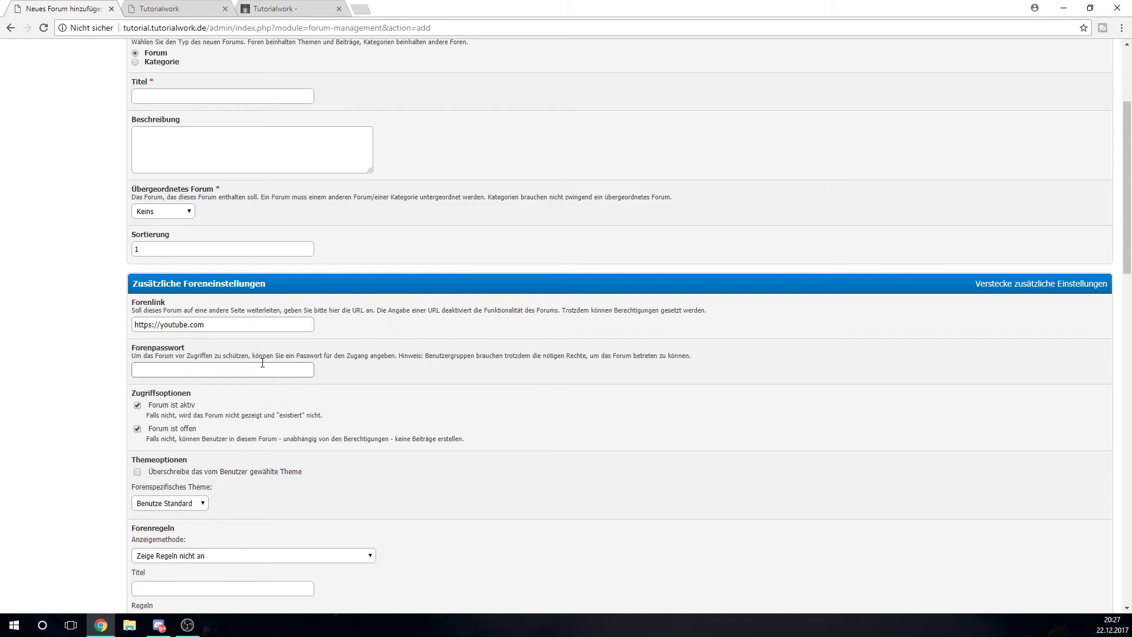
pyautogui.write('1234')
# Toggle the forum's active option off and back on, leaving it active
pyautogui.scroll(-1, 446, 319)
pyautogui.moveTo(201, 369)
pyautogui.mouseDown()
pyautogui.moveTo(201, 349)
pyautogui.moveTo(332, 349)
pyautogui.moveTo(208, 379)
pyautogui.moveTo(219, 363)
pyautogui.mouseUp()
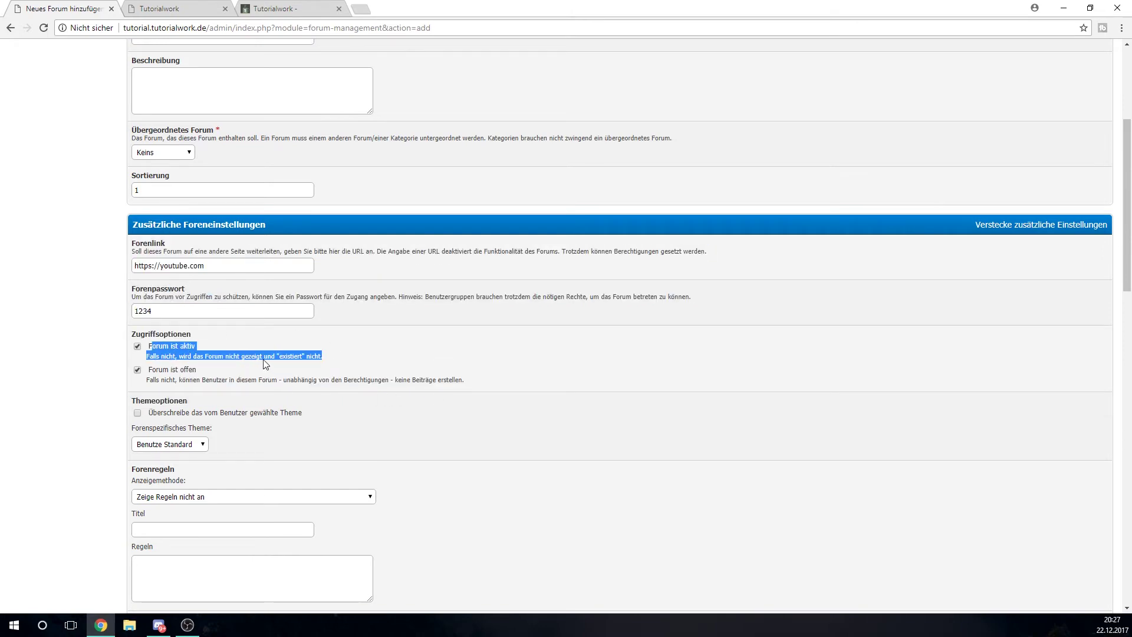
pyautogui.click(263, 360)
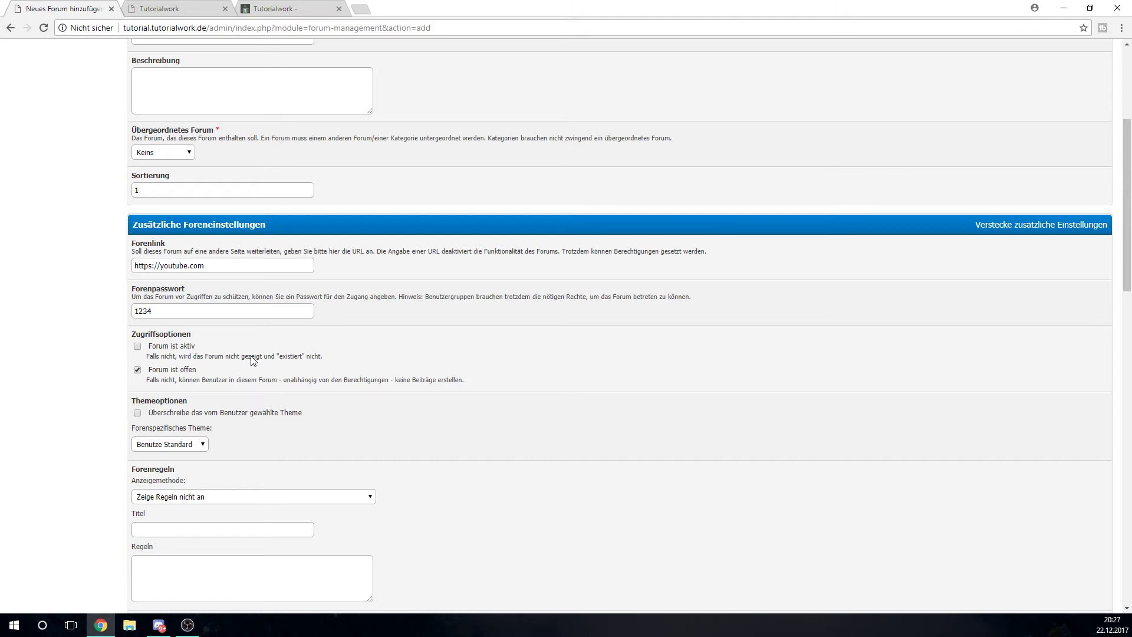
pyautogui.click(252, 360)
pyautogui.moveTo(151, 380); pyautogui.dragTo(425, 380)
pyautogui.doubleClick(426, 382)
pyautogui.scroll(-4, 424, 383)
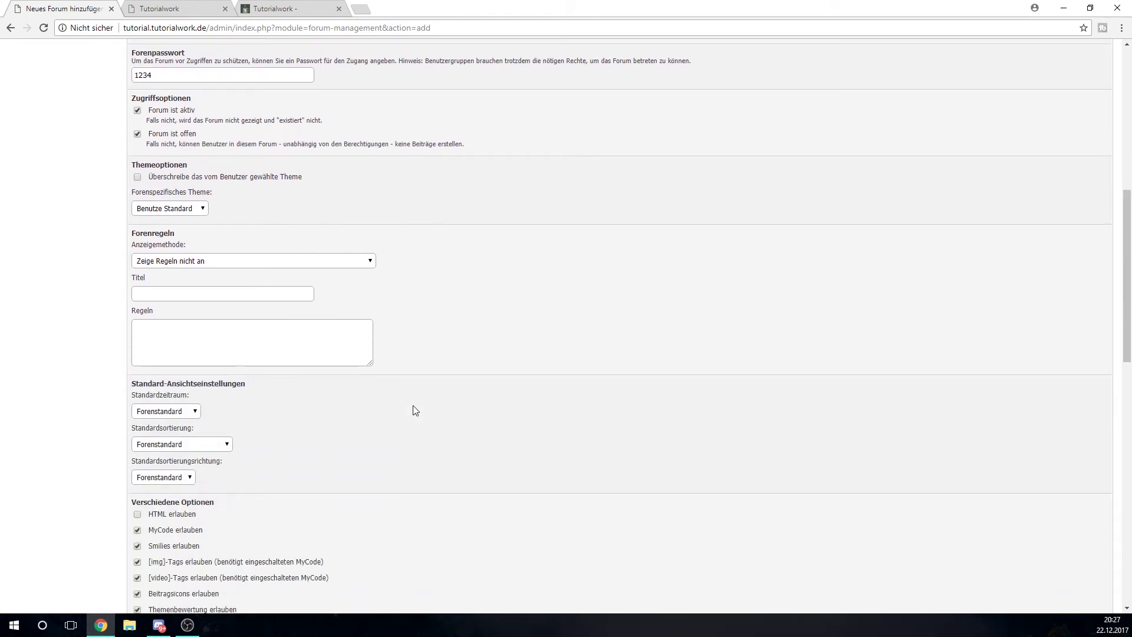
pyautogui.scroll(-4, 416, 410)
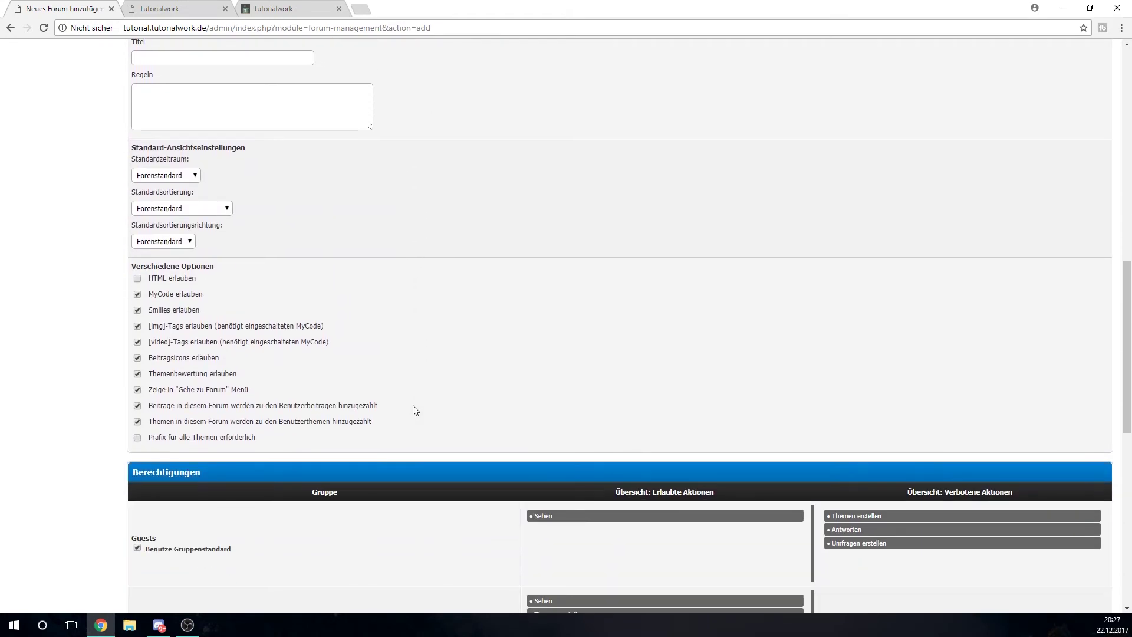
pyautogui.scroll(4, 415, 409)
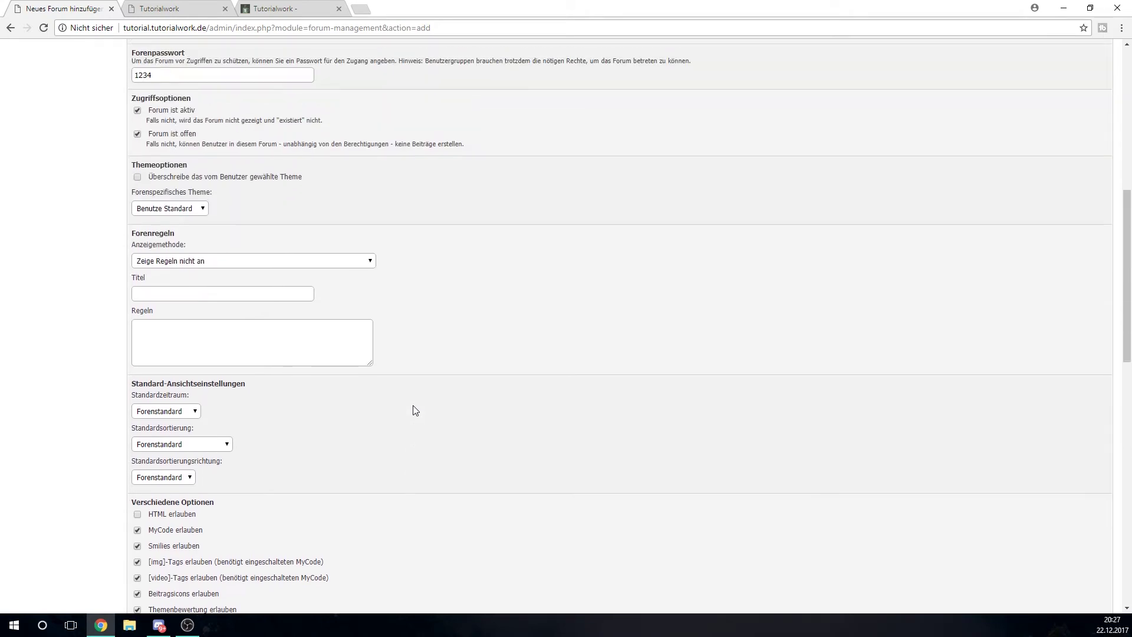
pyautogui.scroll(8, 416, 410)
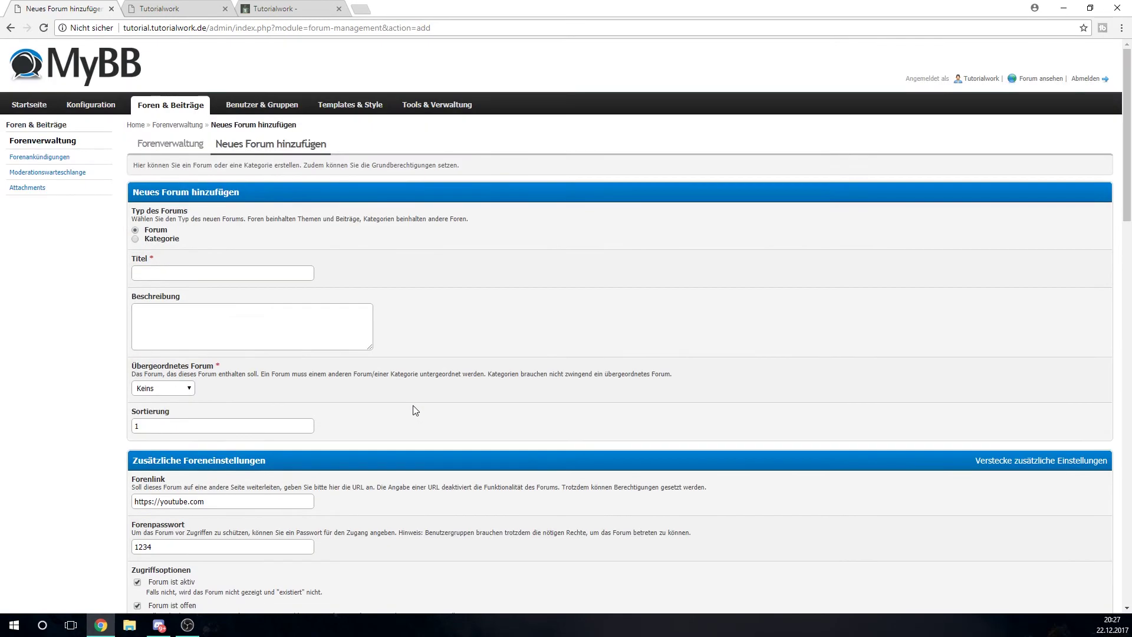
# Title the forum 'YouTube', place it under Anderes, and save it
pyautogui.click(241, 272)
pyautogui.write('YouTube')
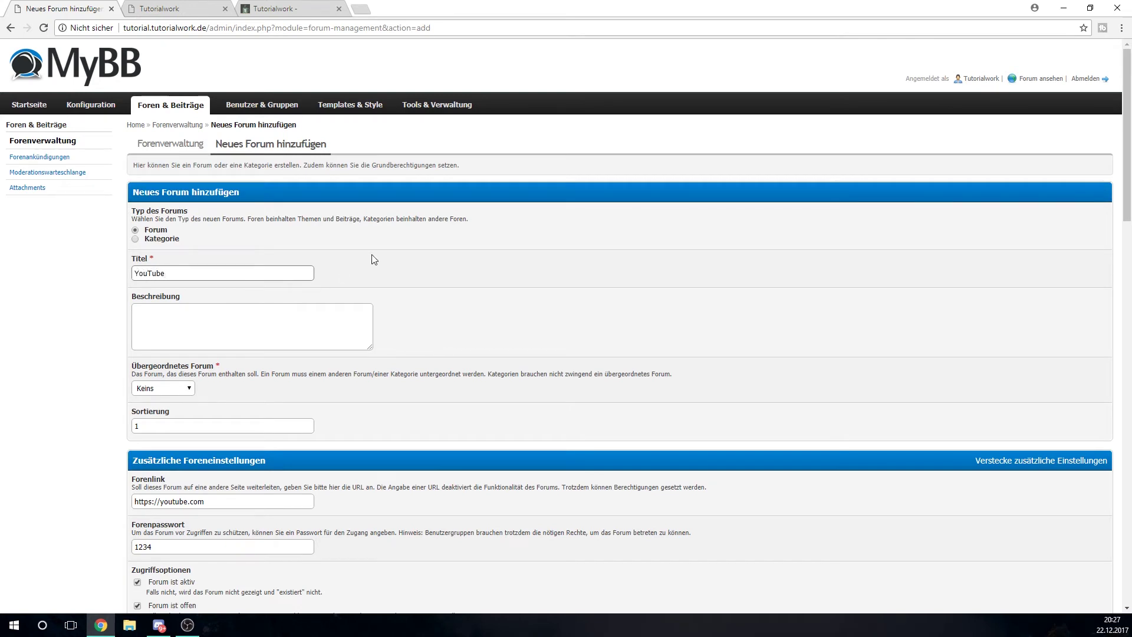
pyautogui.scroll(-2, 373, 259)
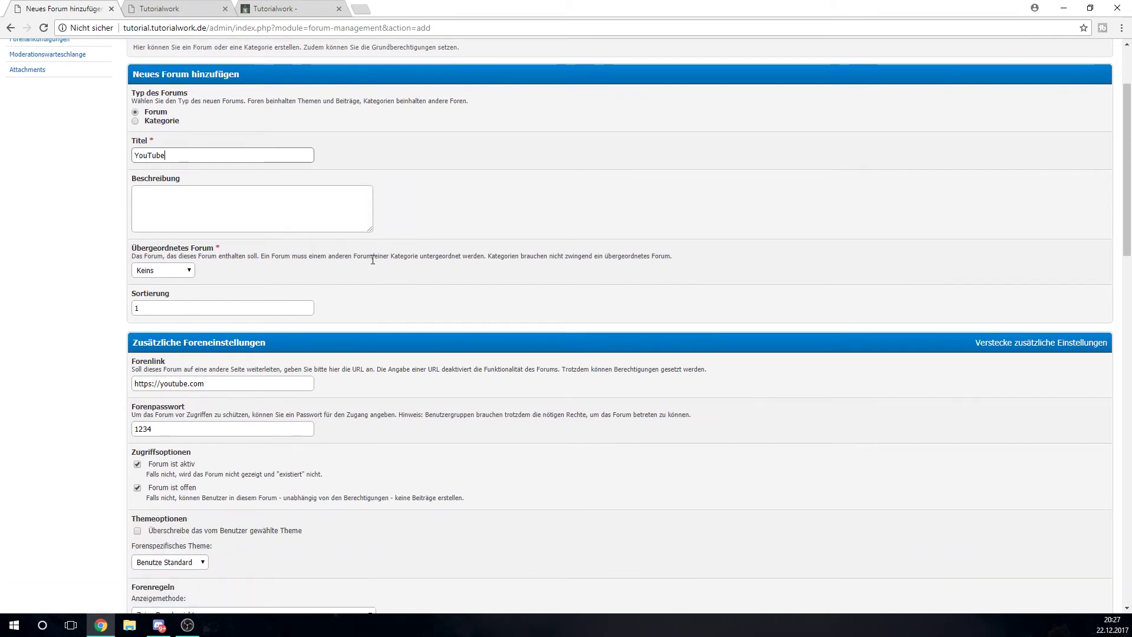
pyautogui.click(163, 270)
pyautogui.click(154, 311)
pyautogui.scroll(-20, 307, 304)
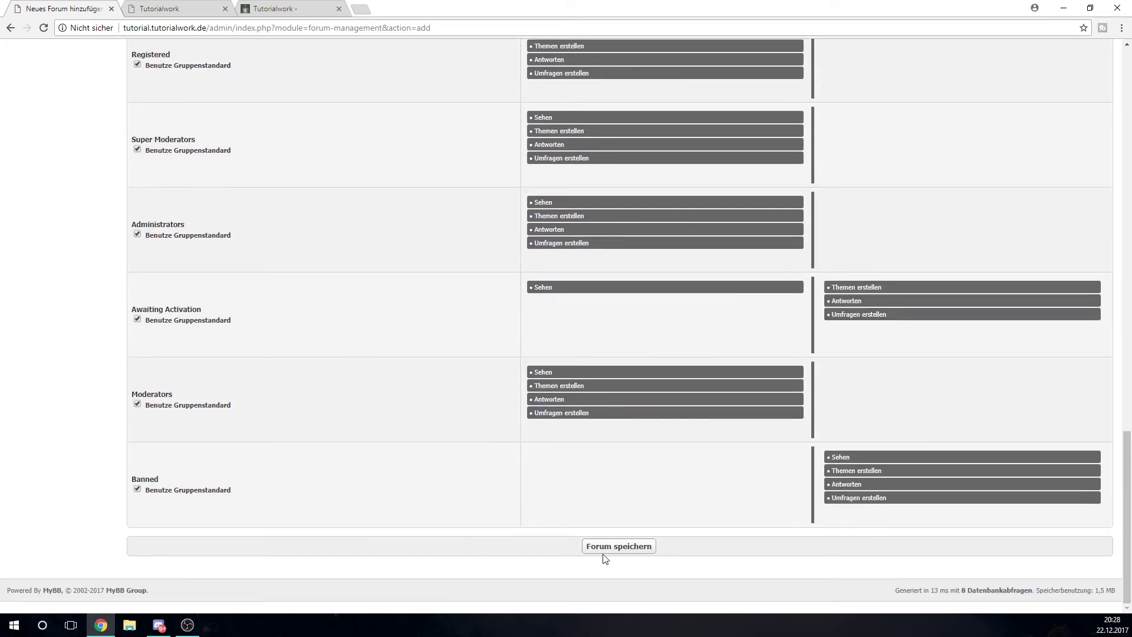
pyautogui.click(604, 557)
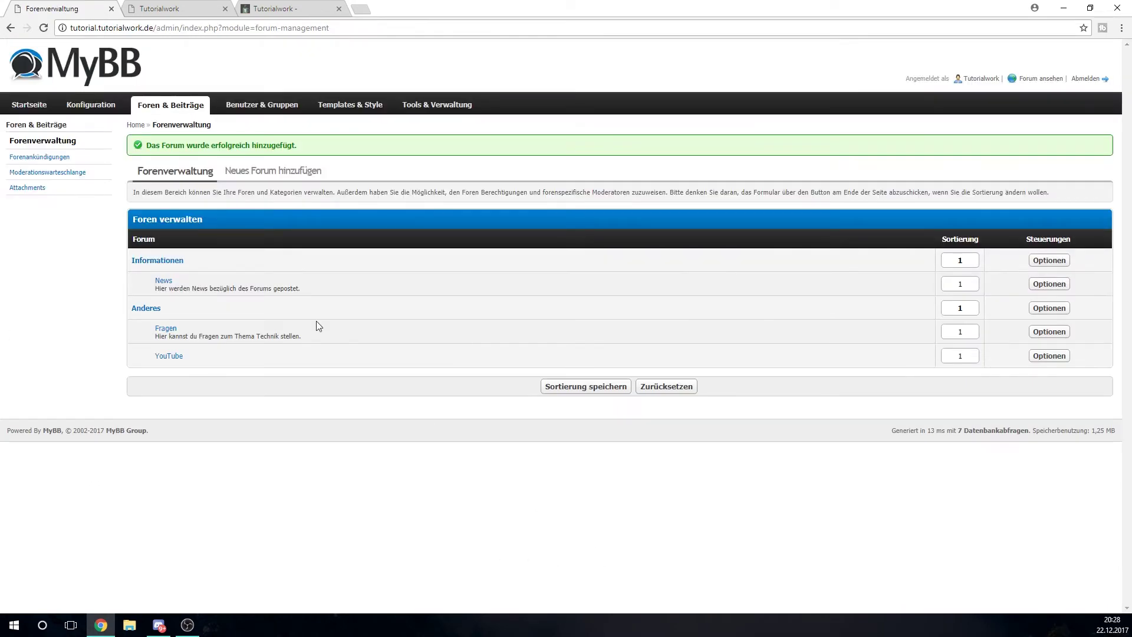
pyautogui.click(191, 6)
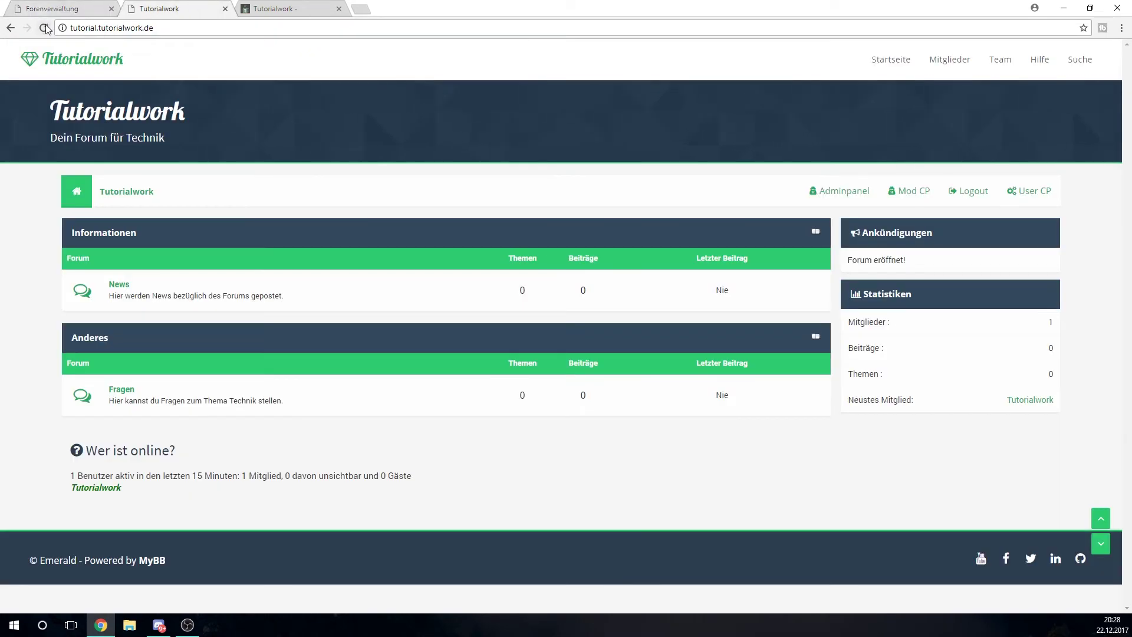
# Open the YouTube link-forum from the reloaded index, answer its password prompt, then return to the index
pyautogui.click(44, 28)
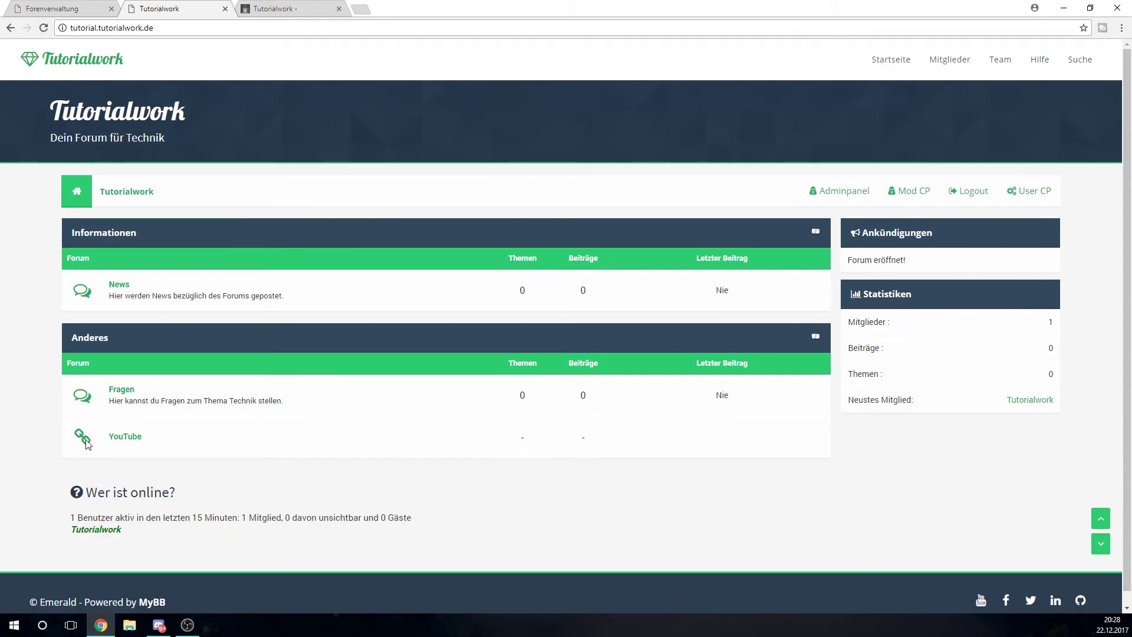
pyautogui.click(131, 443)
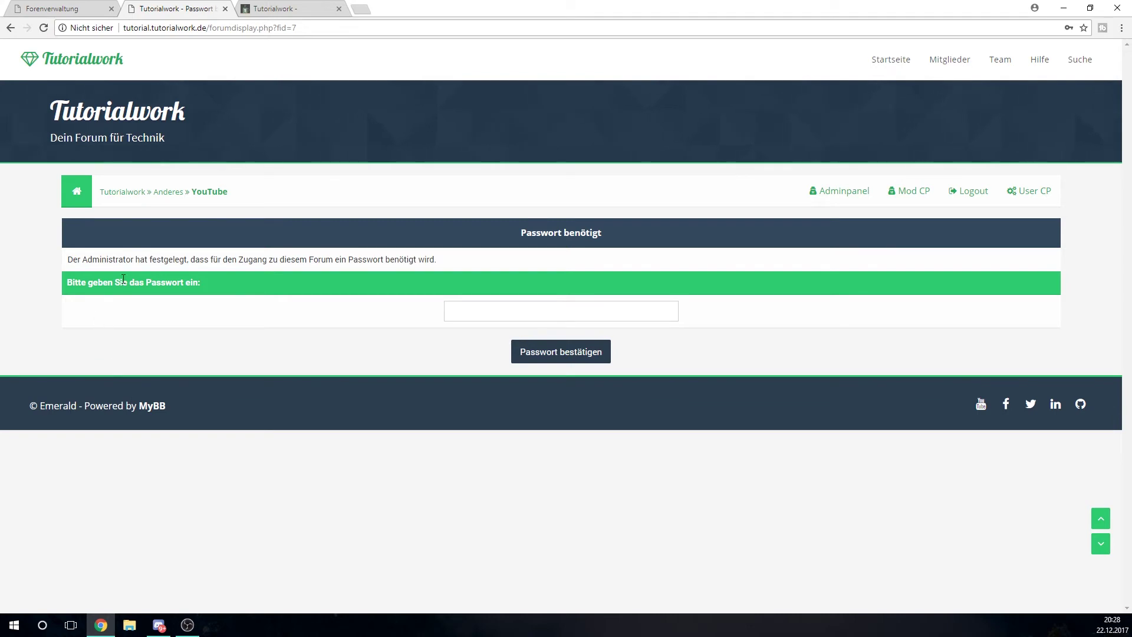
pyautogui.moveTo(154, 260); pyautogui.dragTo(399, 259)
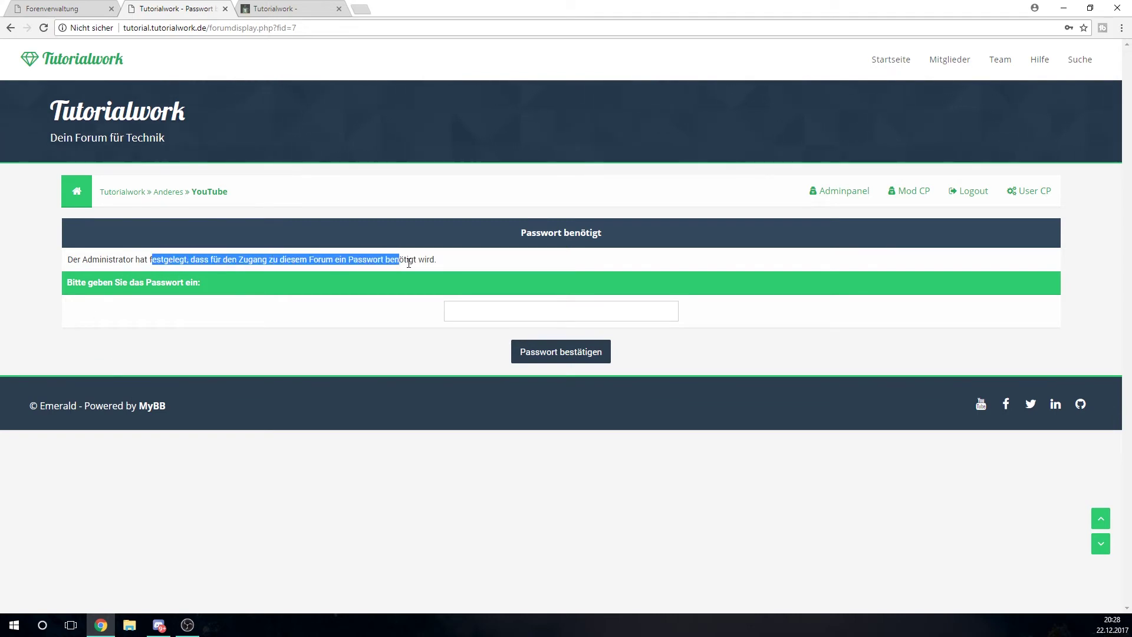
pyautogui.click(395, 263)
pyautogui.click(461, 303)
pyautogui.write('te')
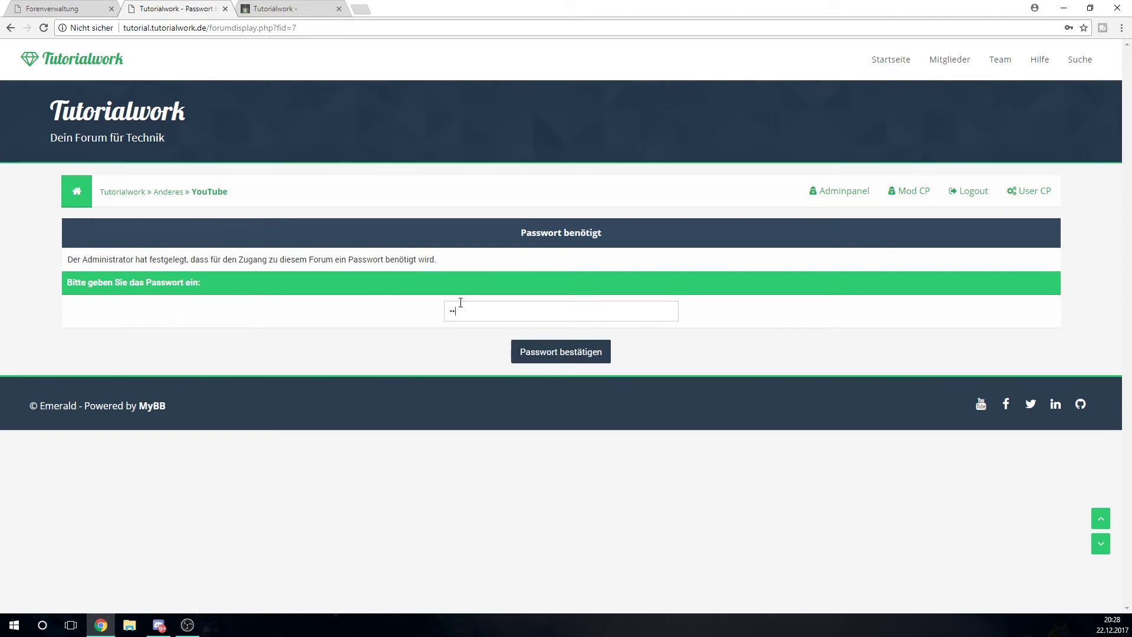
pyautogui.write('st')
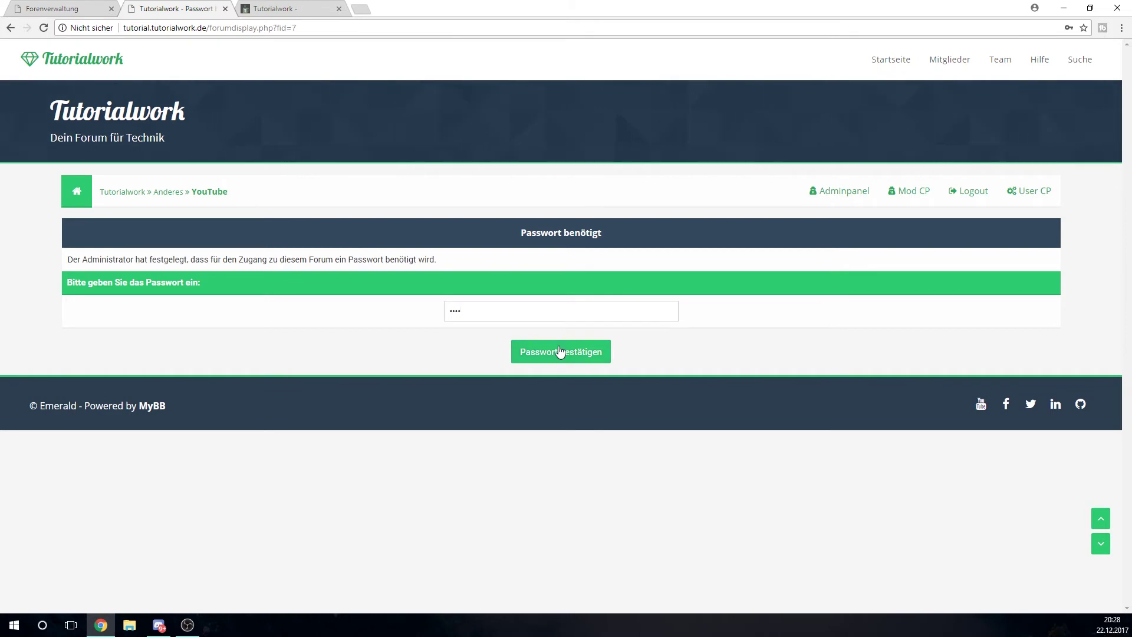
pyautogui.click(560, 352)
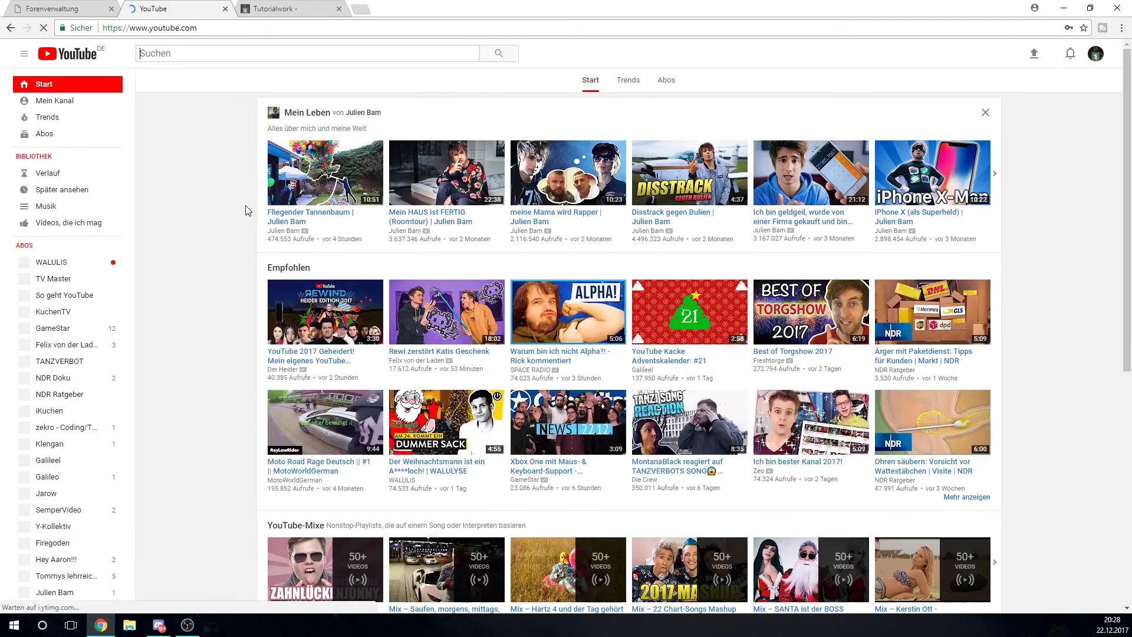
pyautogui.hotkey('alt', 'Left')
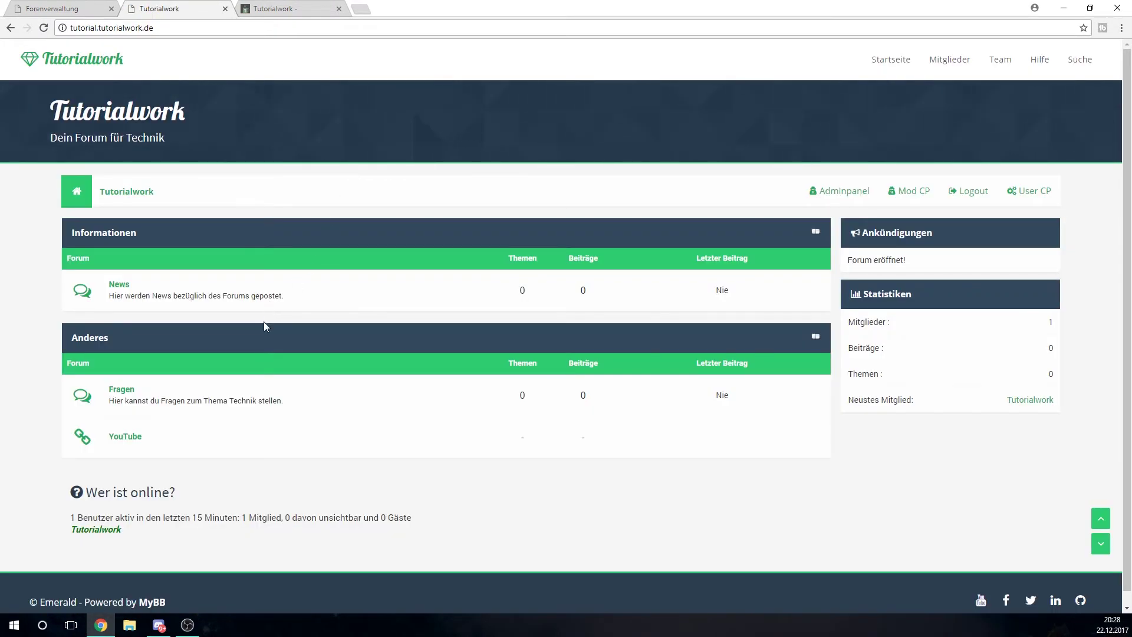
# Post a thread with subject 'Hallo Welt' and a smiley message in Fragen, then open it
pyautogui.click(120, 390)
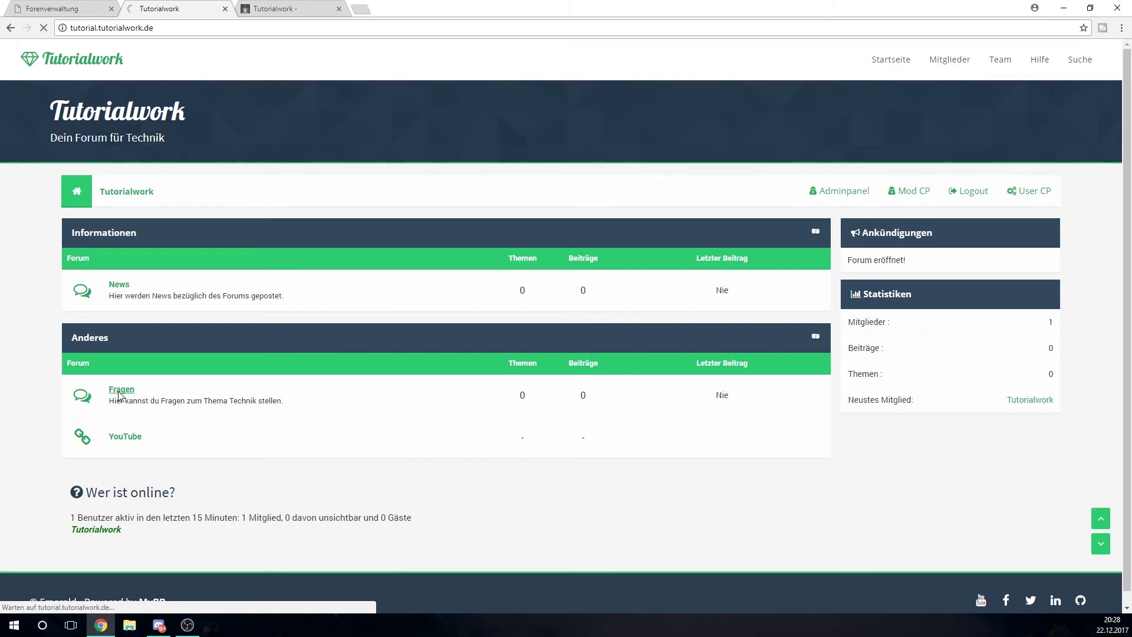
pyautogui.click(1015, 234)
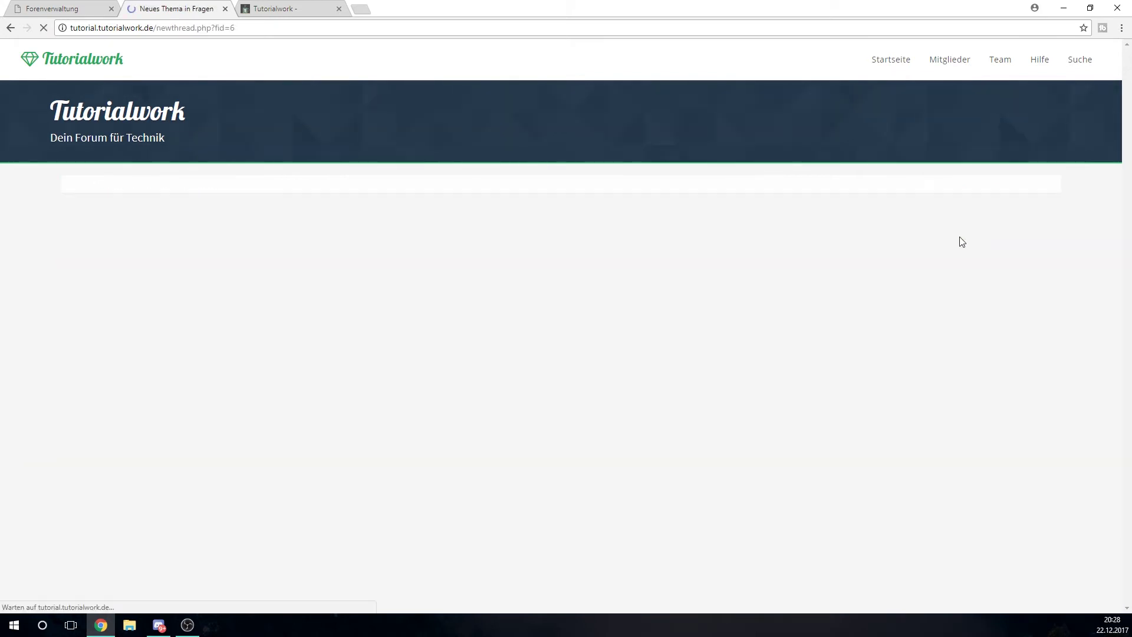
pyautogui.click(371, 288)
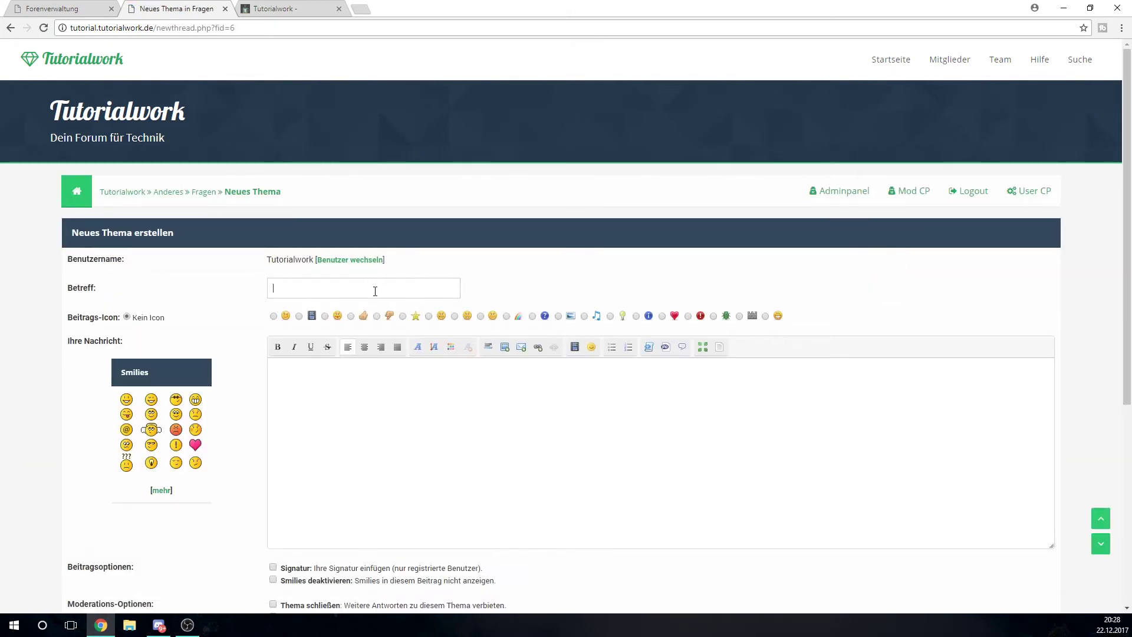
pyautogui.write('Hallo Welt')
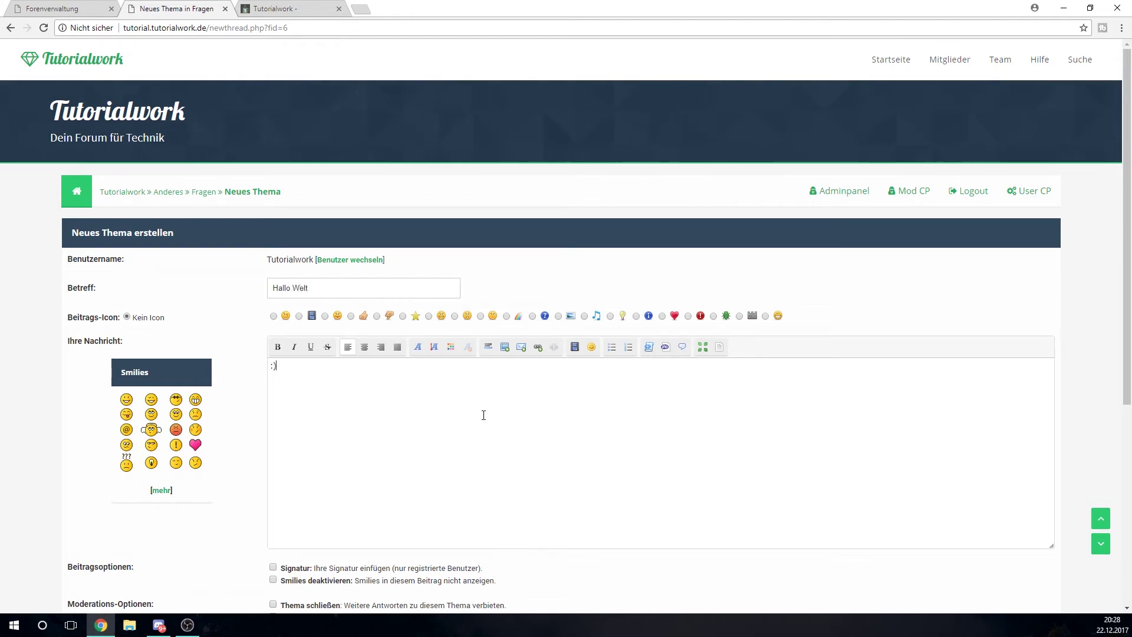
pyautogui.scroll(-5, 484, 415)
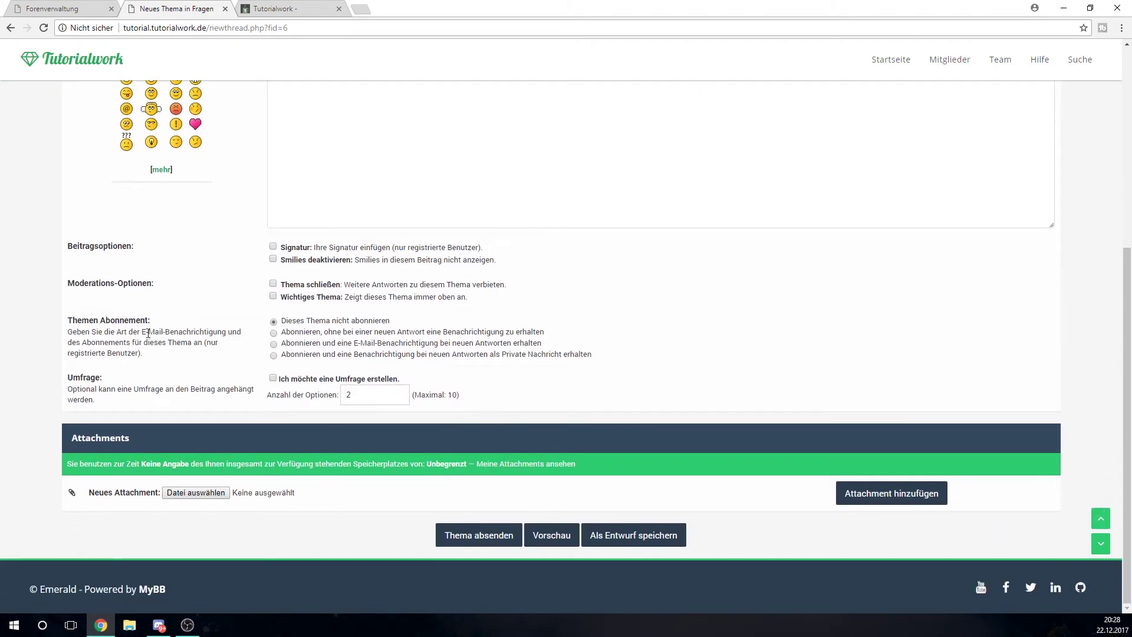
pyautogui.click(482, 539)
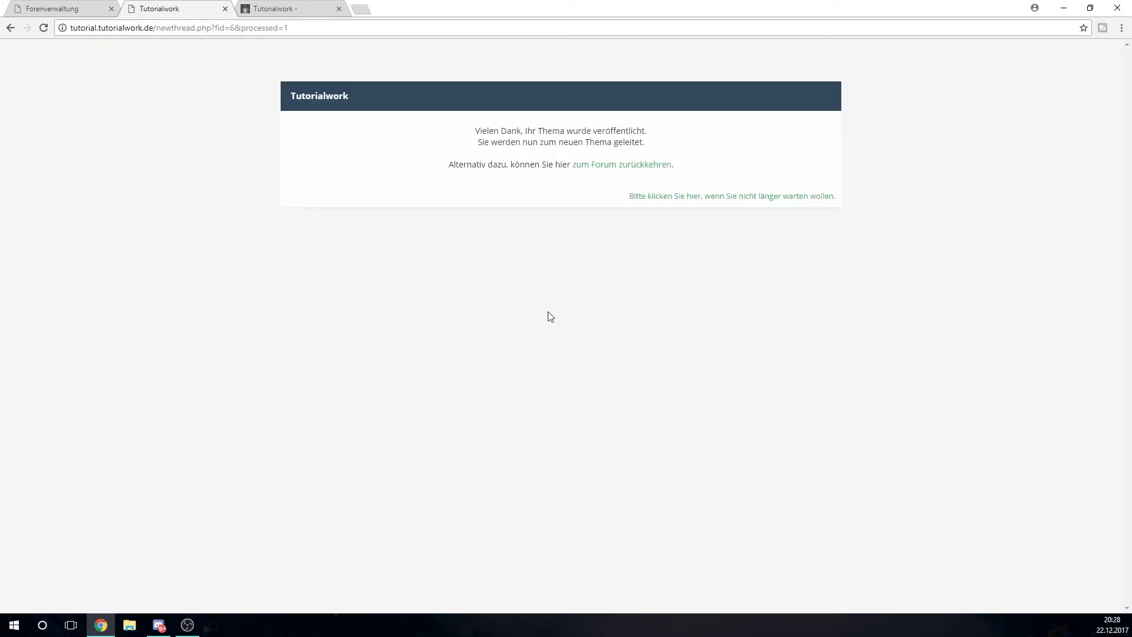
pyautogui.click(646, 197)
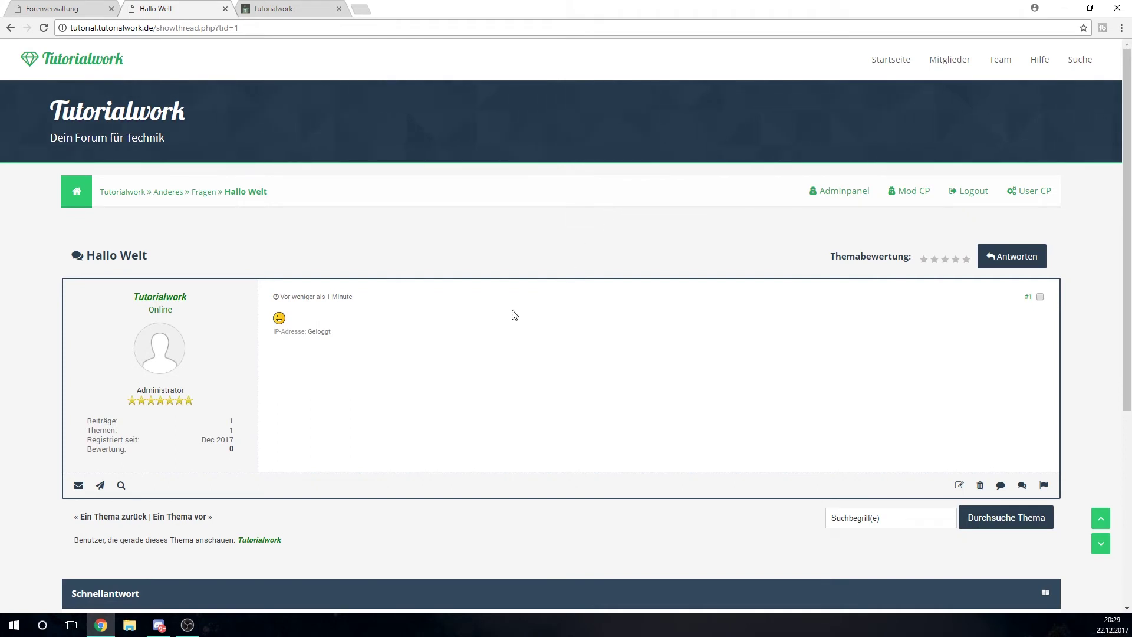
pyautogui.click(69, 59)
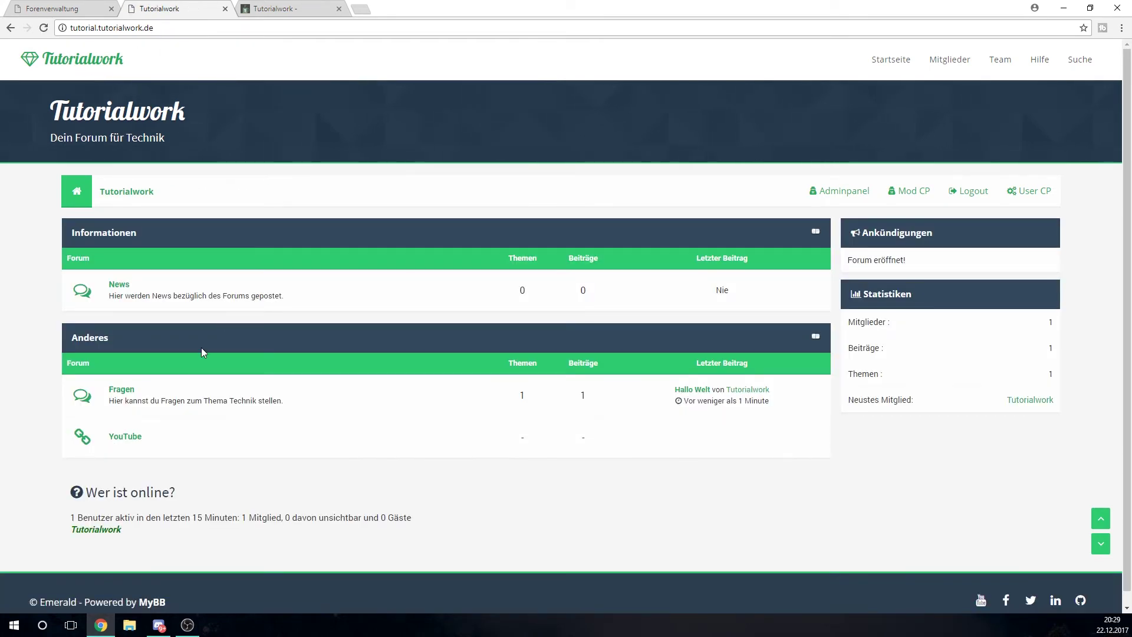
pyautogui.click(116, 394)
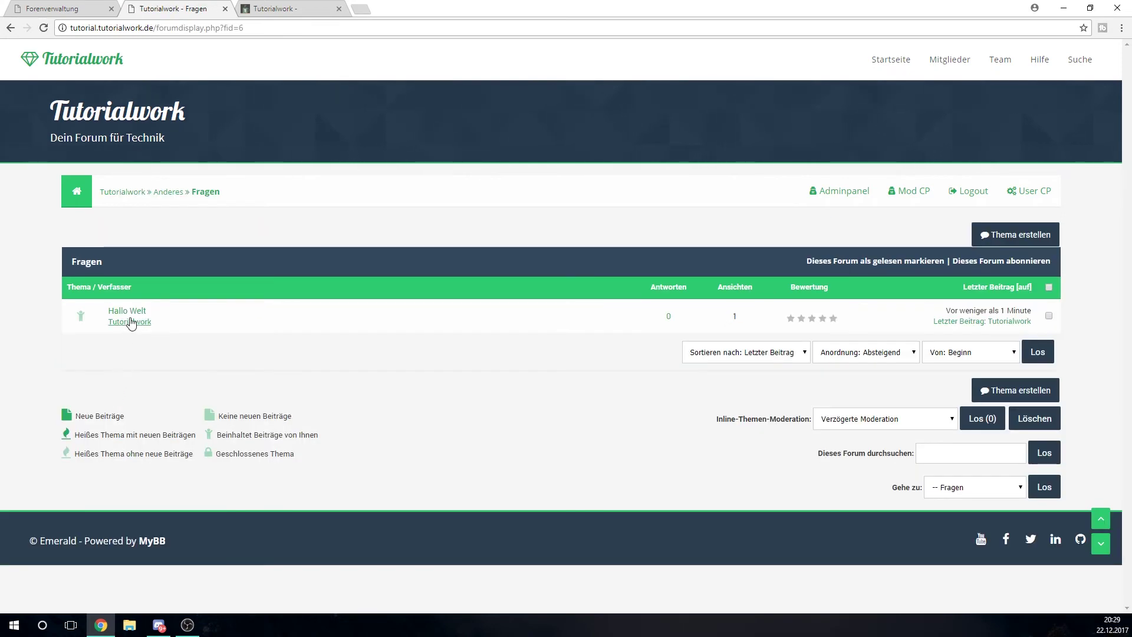
pyautogui.click(128, 312)
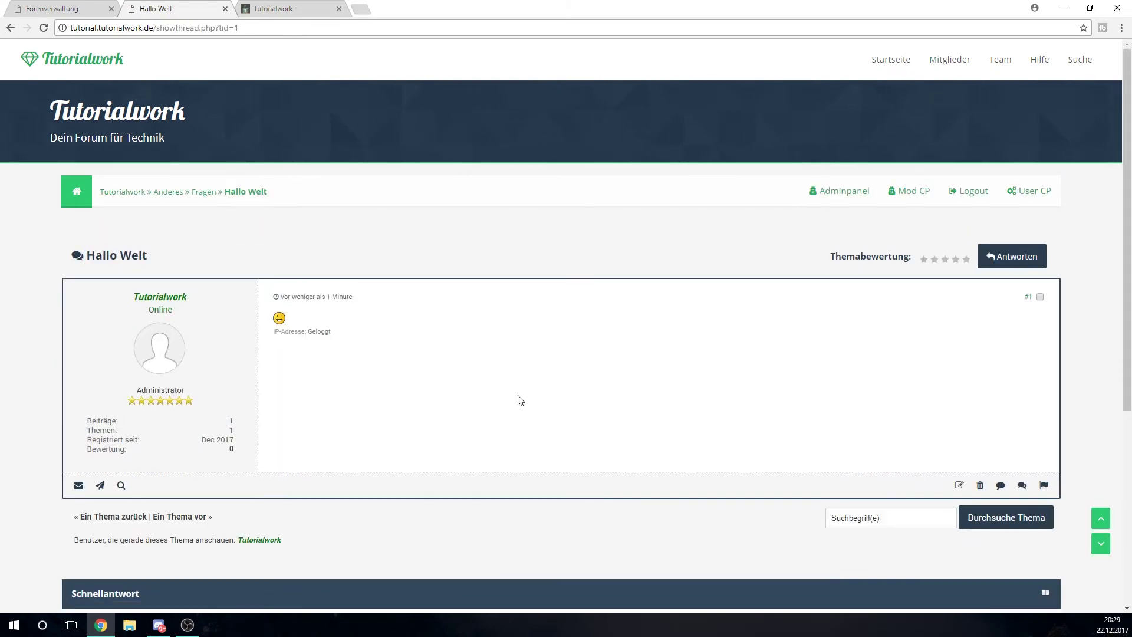
pyautogui.scroll(-4, 521, 400)
pyautogui.scroll(4, 521, 400)
# View the five rank images in the desktop Ränge folder, then return to Chrome's Tutorialwork tab
pyautogui.click(1063, 8)
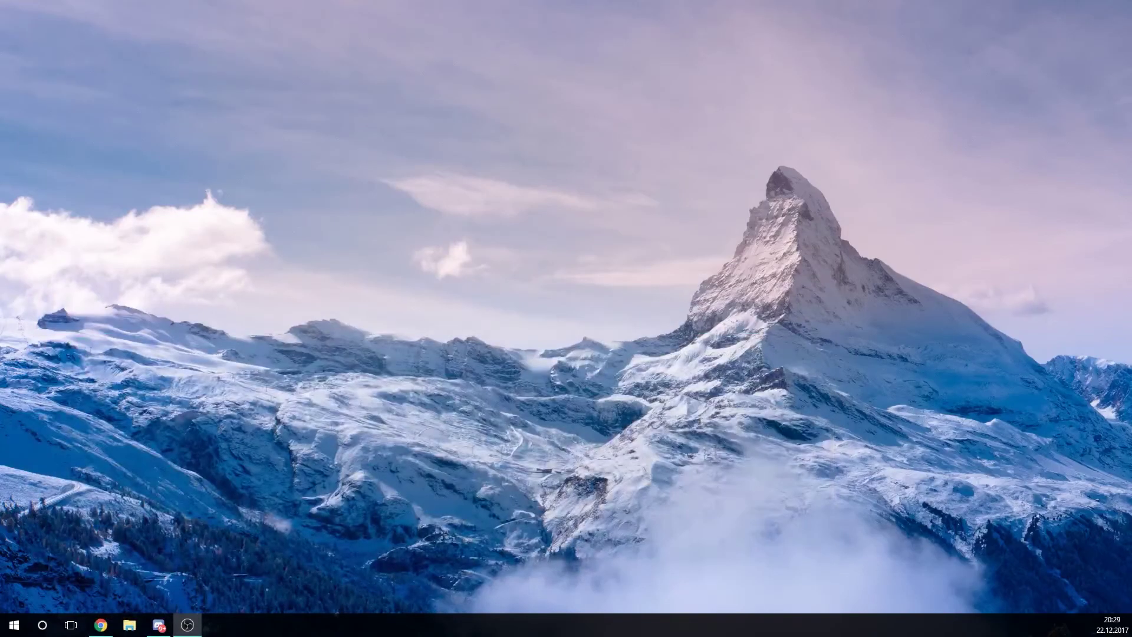
pyautogui.click(696, 202)
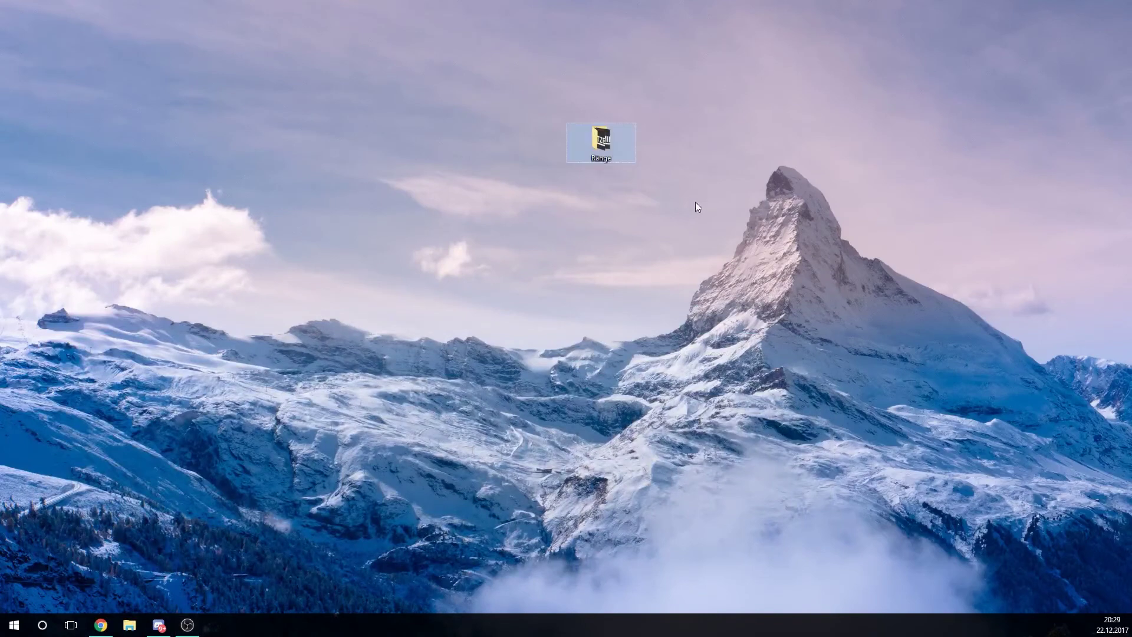
pyautogui.doubleClick(592, 150)
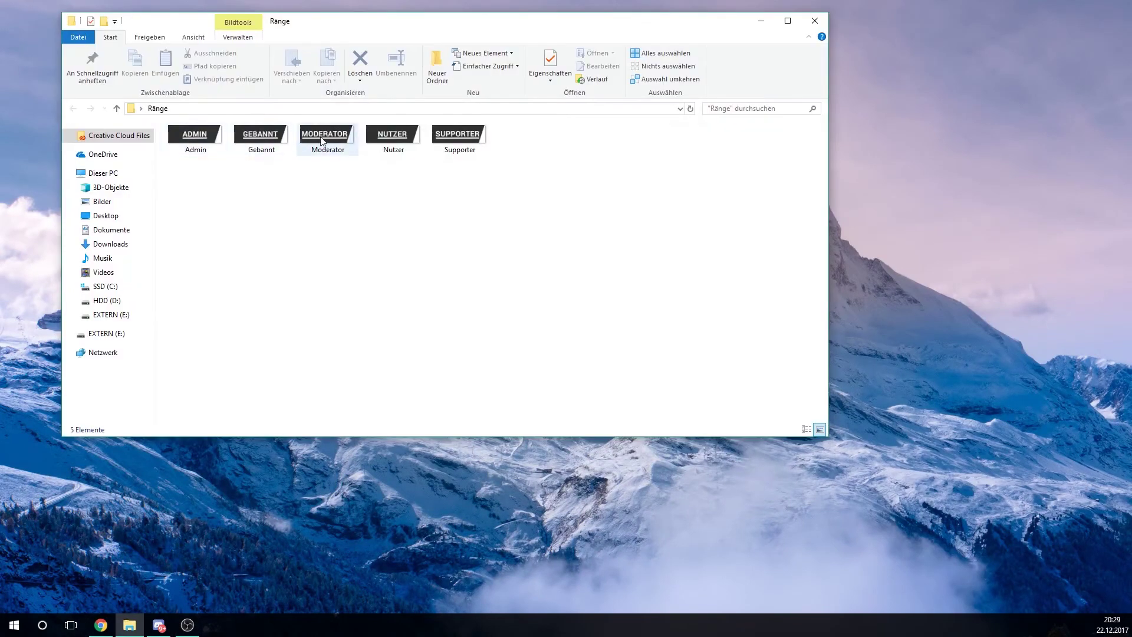
pyautogui.moveTo(614, 184); pyautogui.dragTo(372, 157)
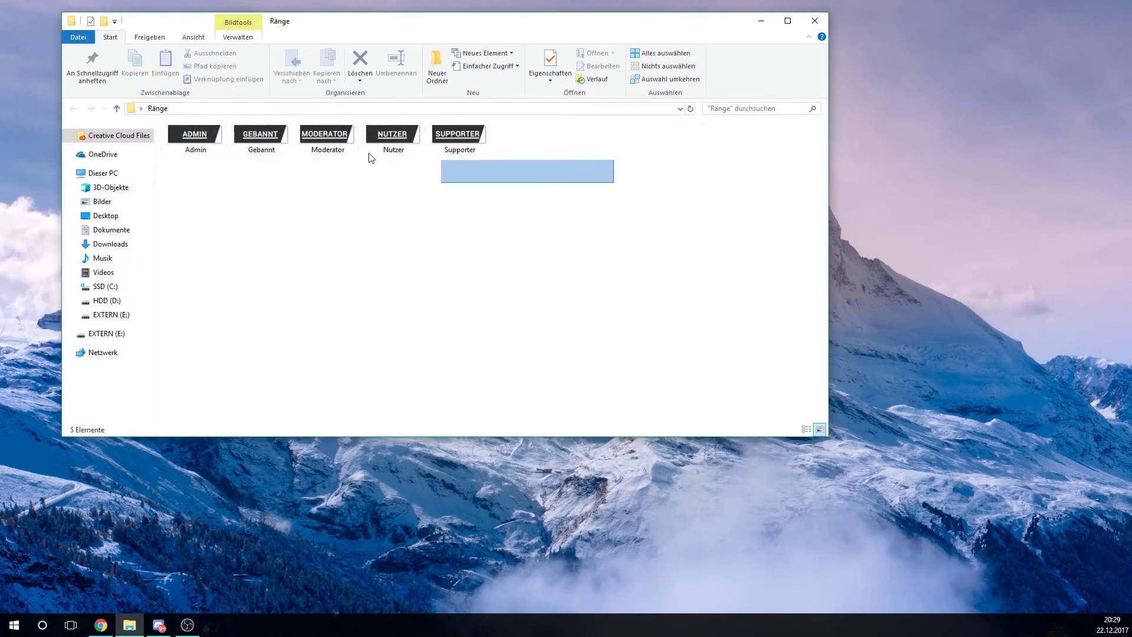
pyautogui.click(423, 245)
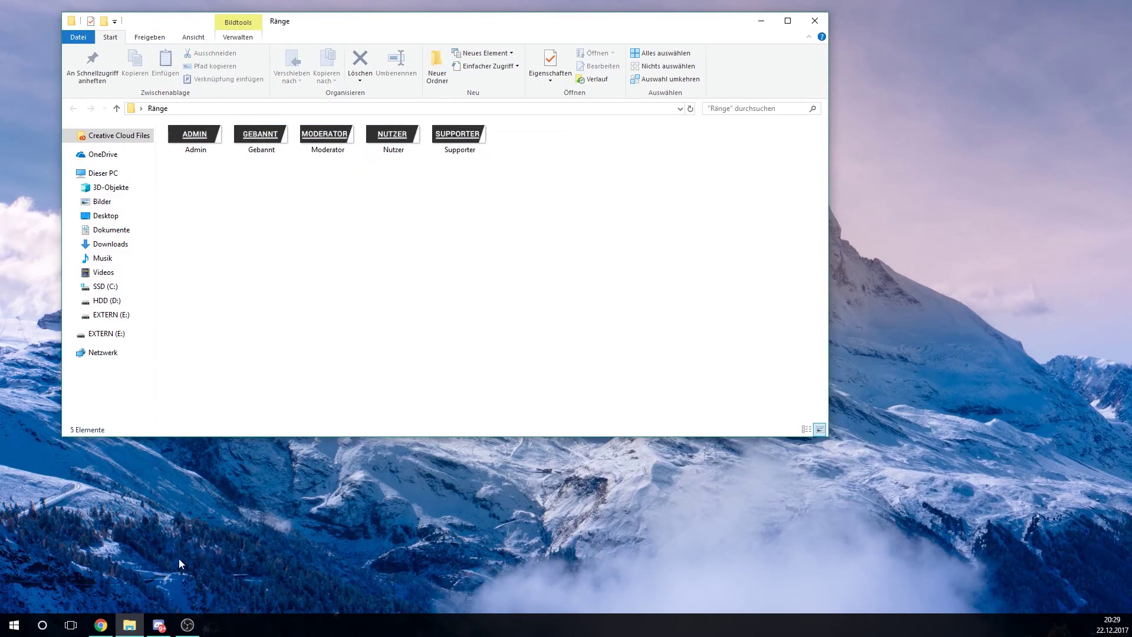
pyautogui.click(101, 625)
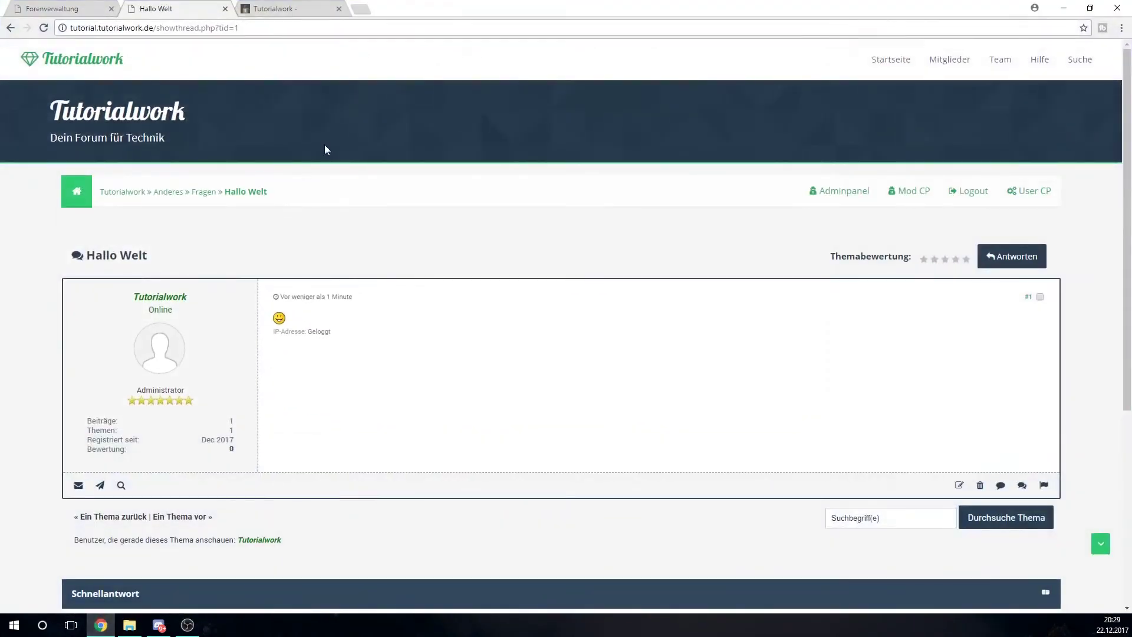
pyautogui.click(301, 8)
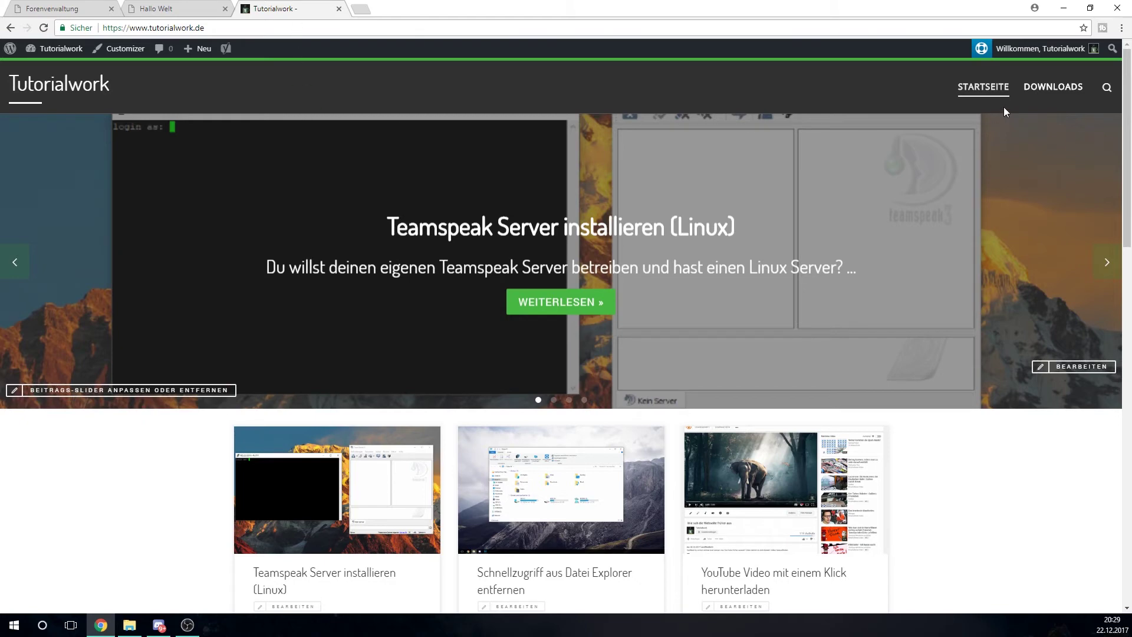